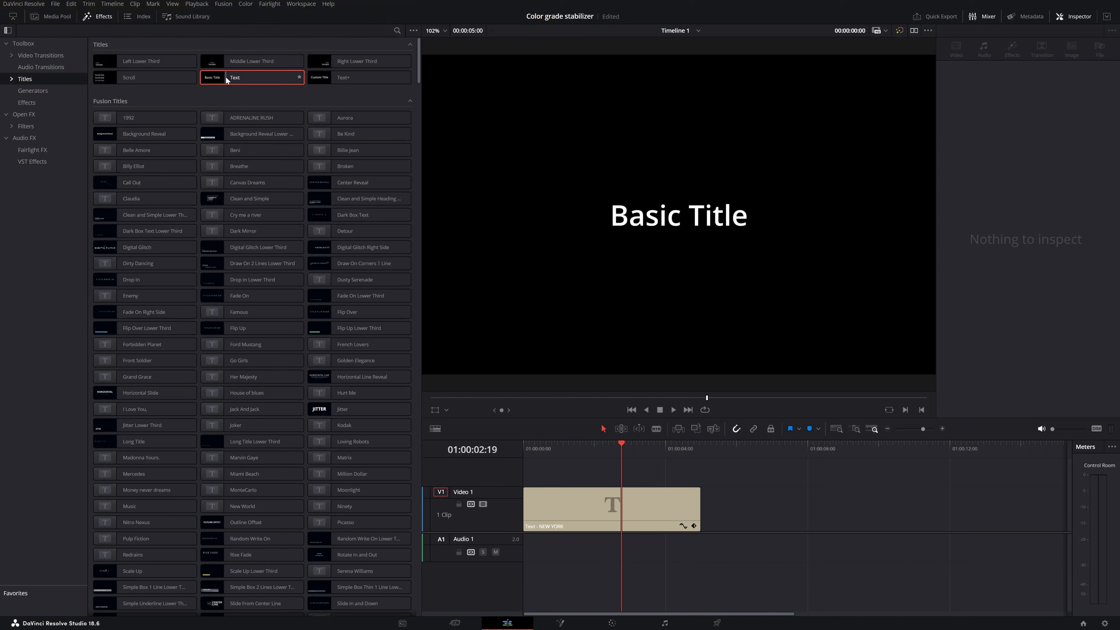
Add a basic Text title to Video 1 after the existing clip and place the playhead over it at 01:00:07:20
drag(219, 75, 726, 532)
click(763, 515)
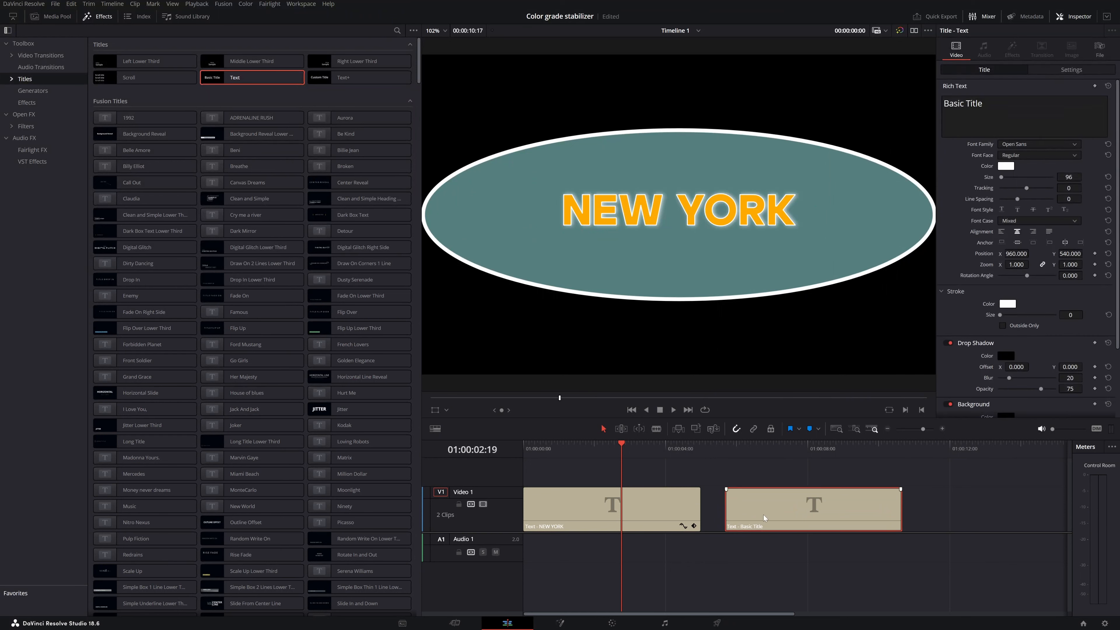
drag(622, 449, 777, 447)
click(800, 446)
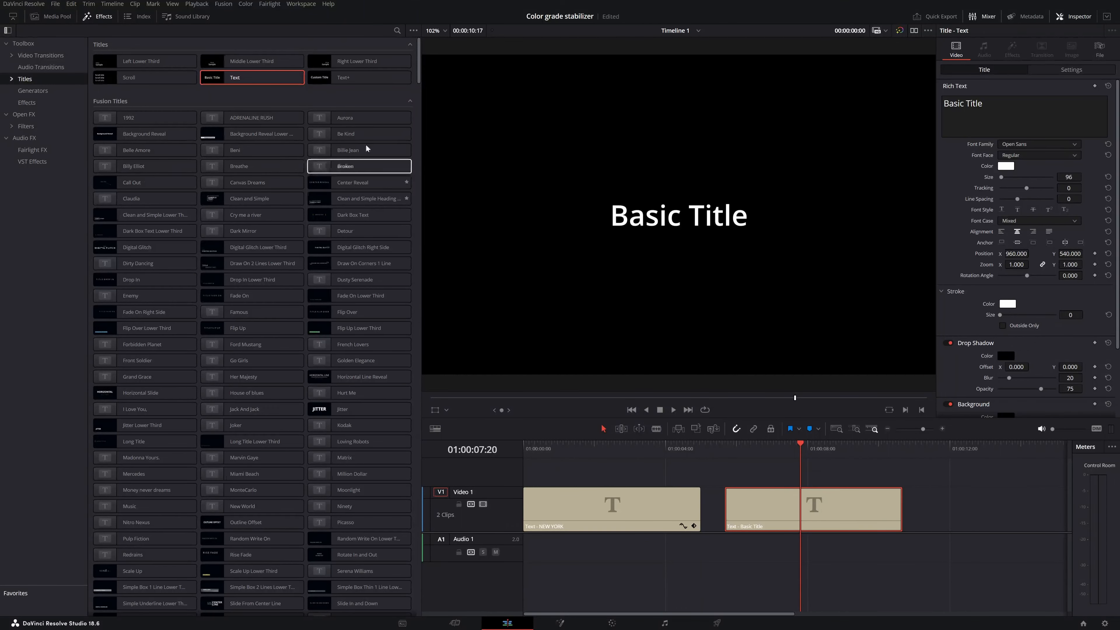
click(99, 17)
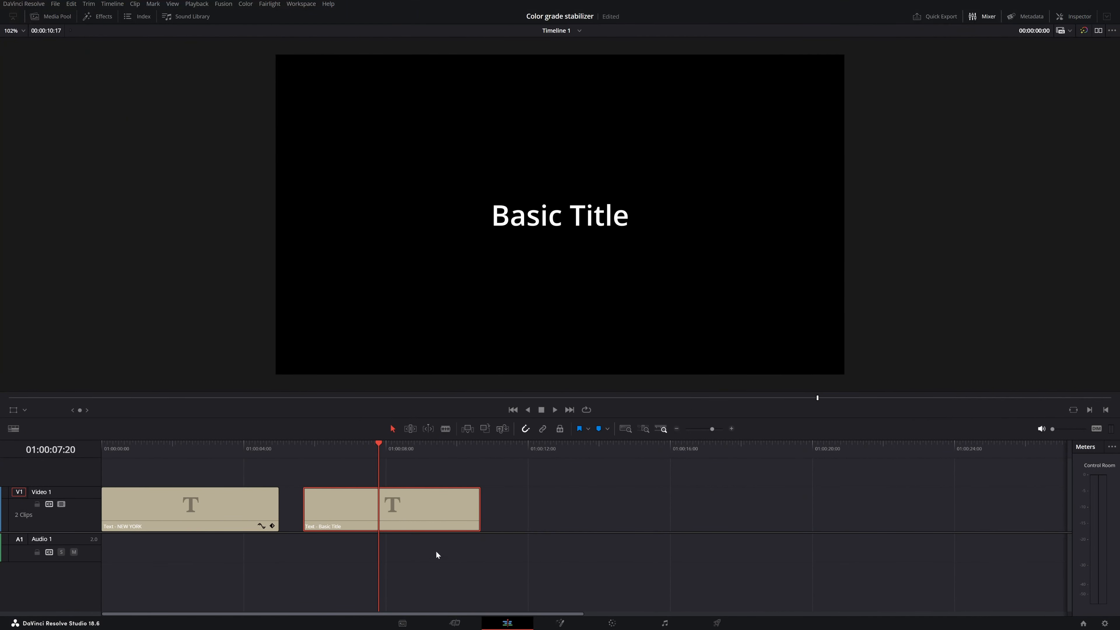
Replace the new title clip's default text with "NEW YORK"
click(1074, 17)
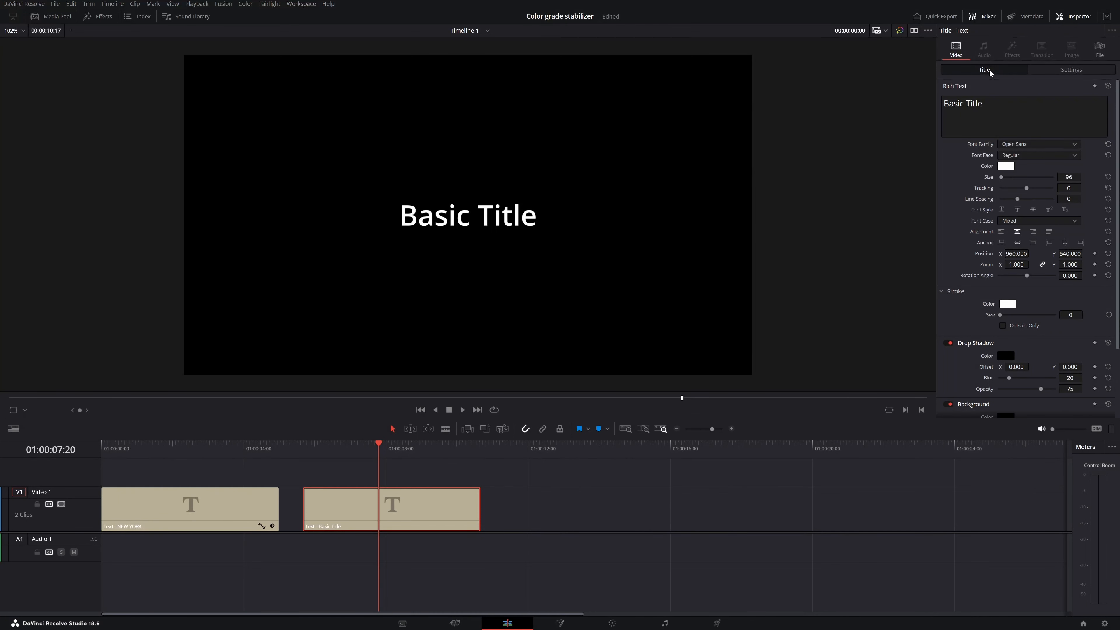
click(996, 106)
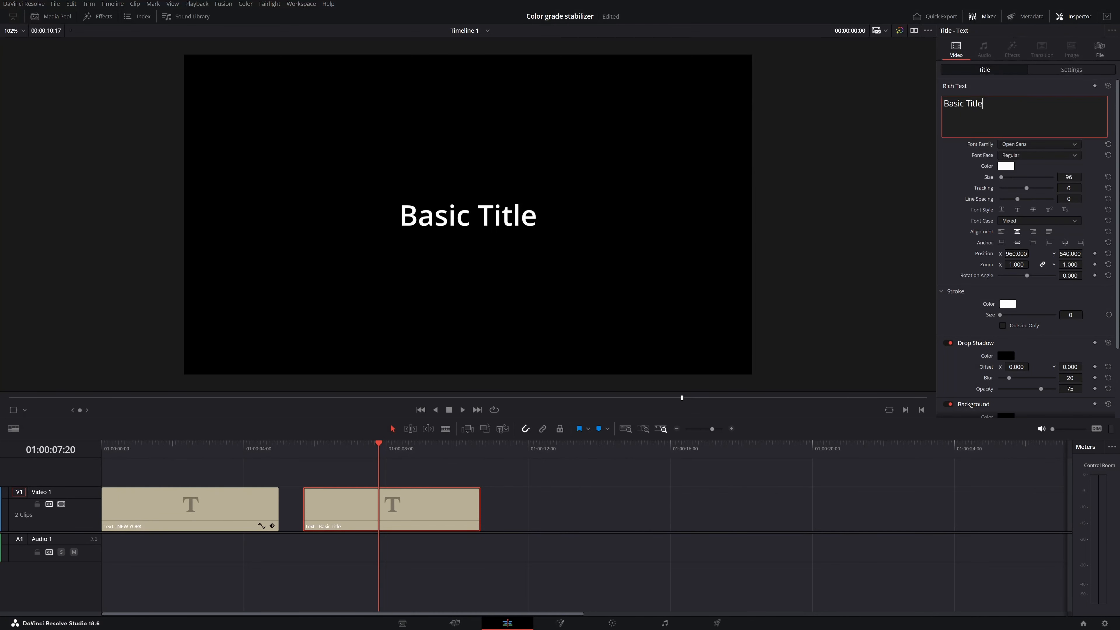
key(BackSpace)
key(BackSpace)
key(BackSpace)
key(BackSpace)
key(BackSpace)
key(BackSpace)
key(BackSpace)
key(BackSpace)
key(BackSpace)
key(BackSpace)
key(BackSpace)
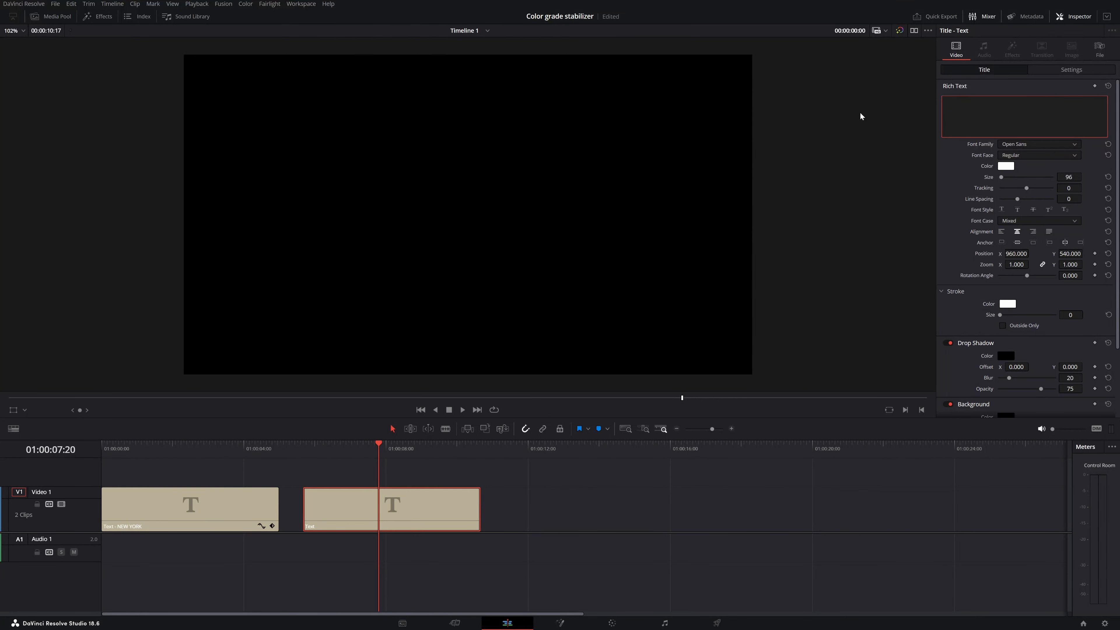
text(NEW YORK)
click(952, 150)
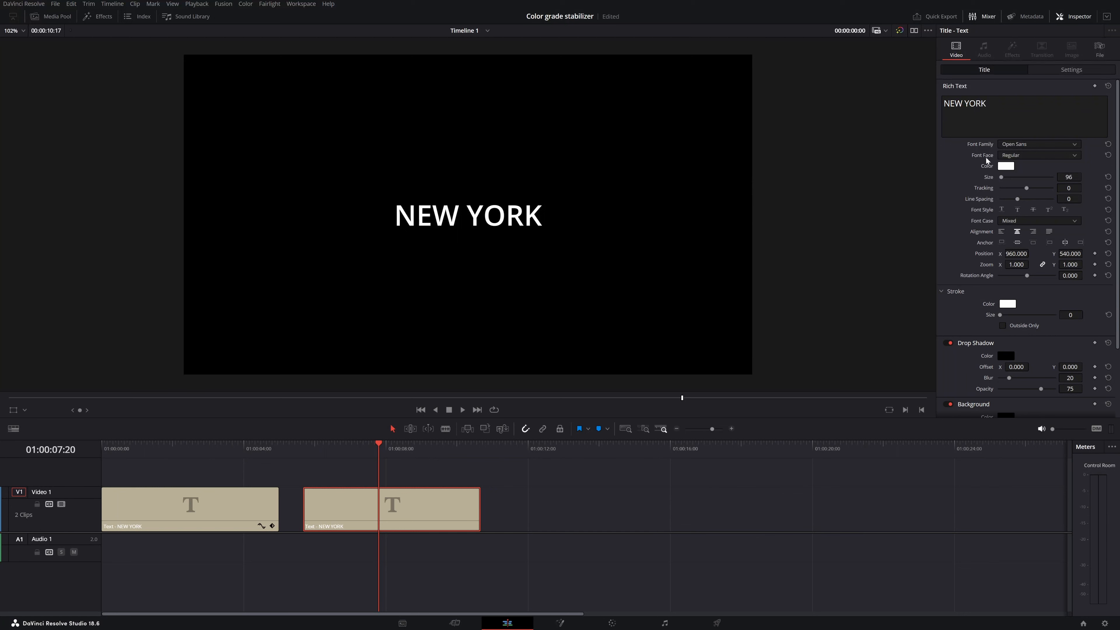
Set the title's font family to Nyght Serif and its text color to orange (#ffaa00)
click(1022, 142)
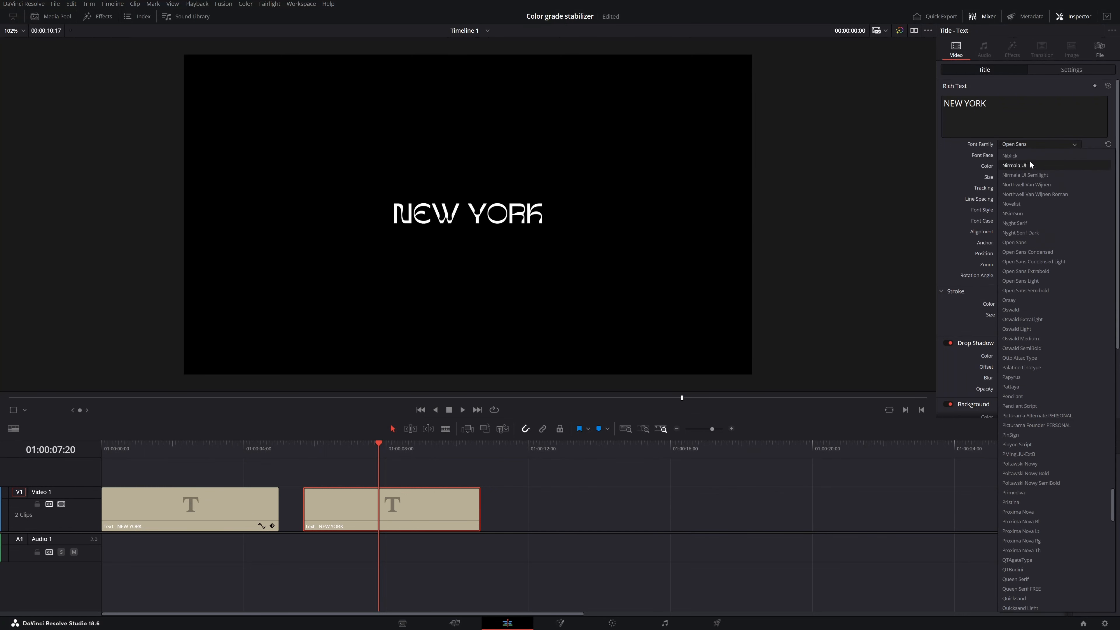
click(1020, 221)
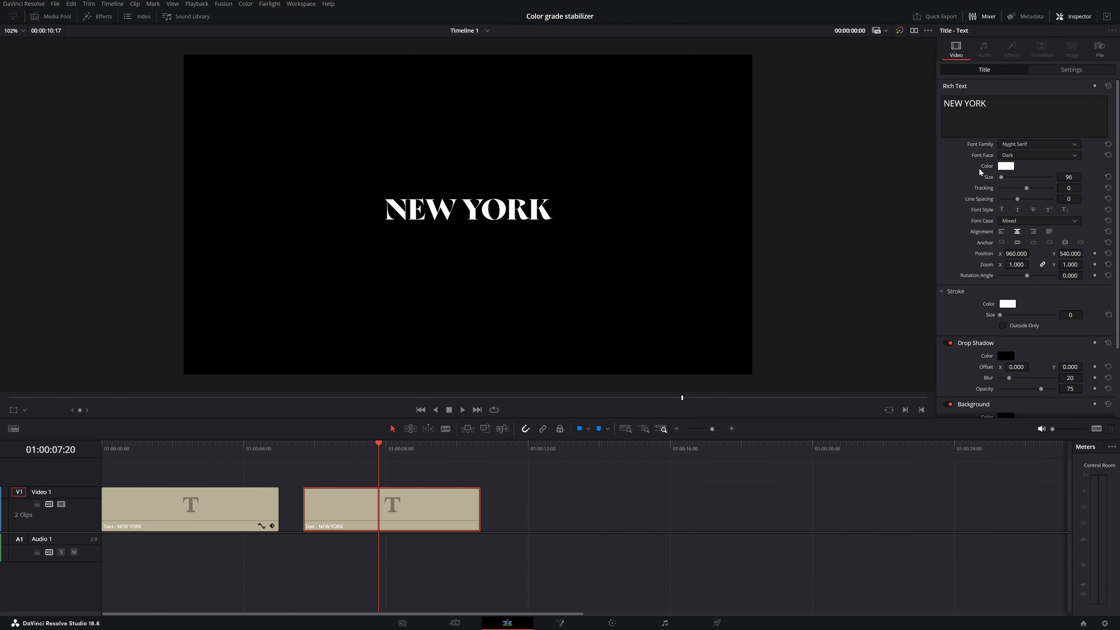
click(1003, 167)
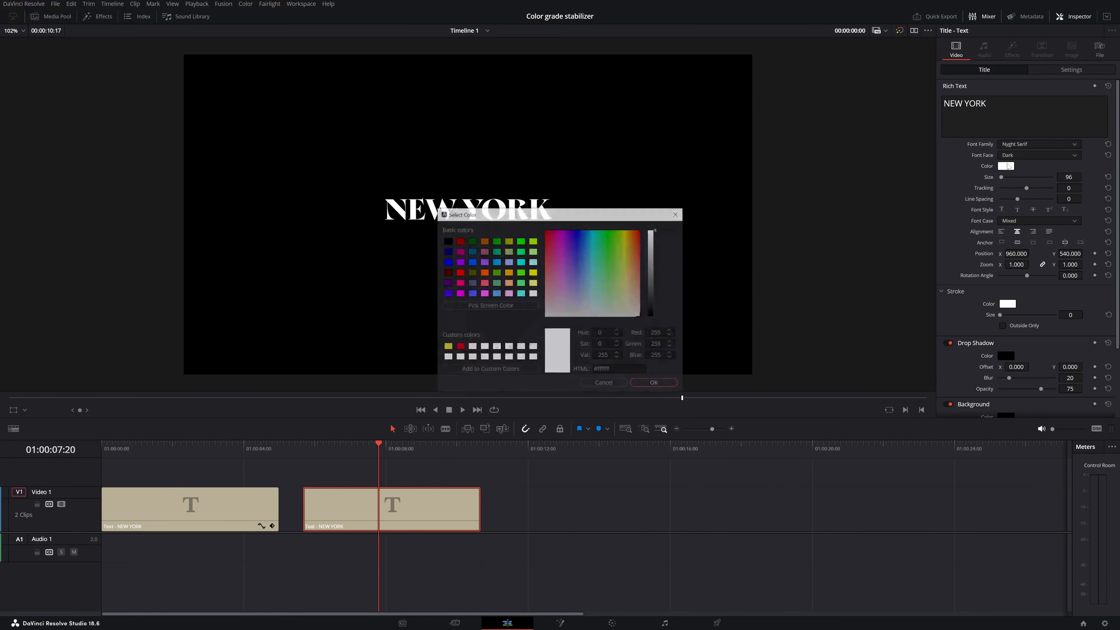
click(508, 272)
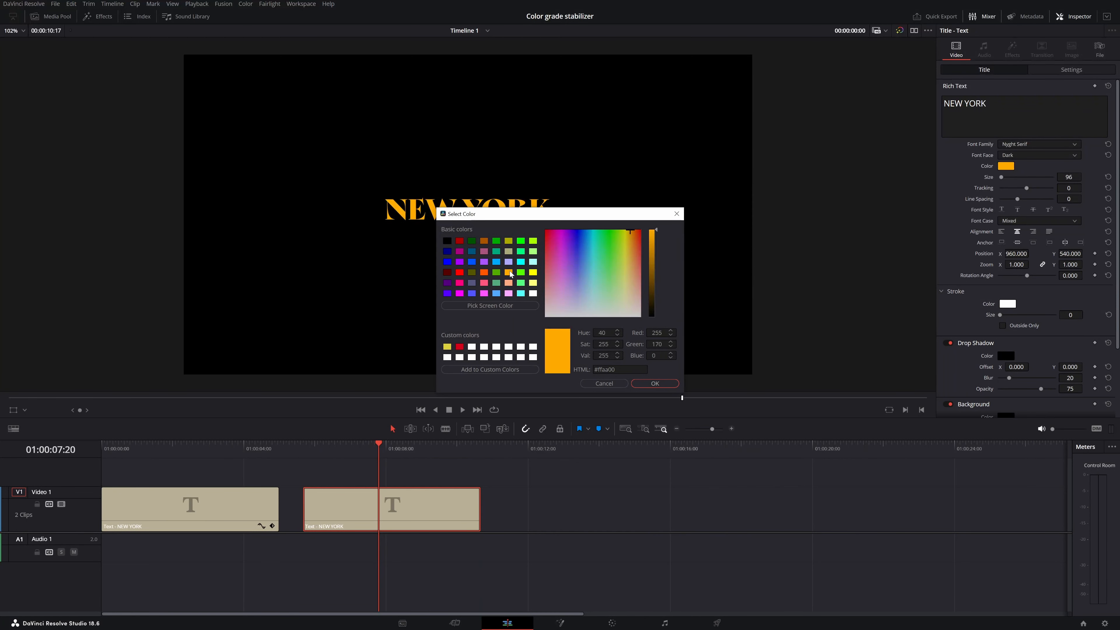
click(657, 383)
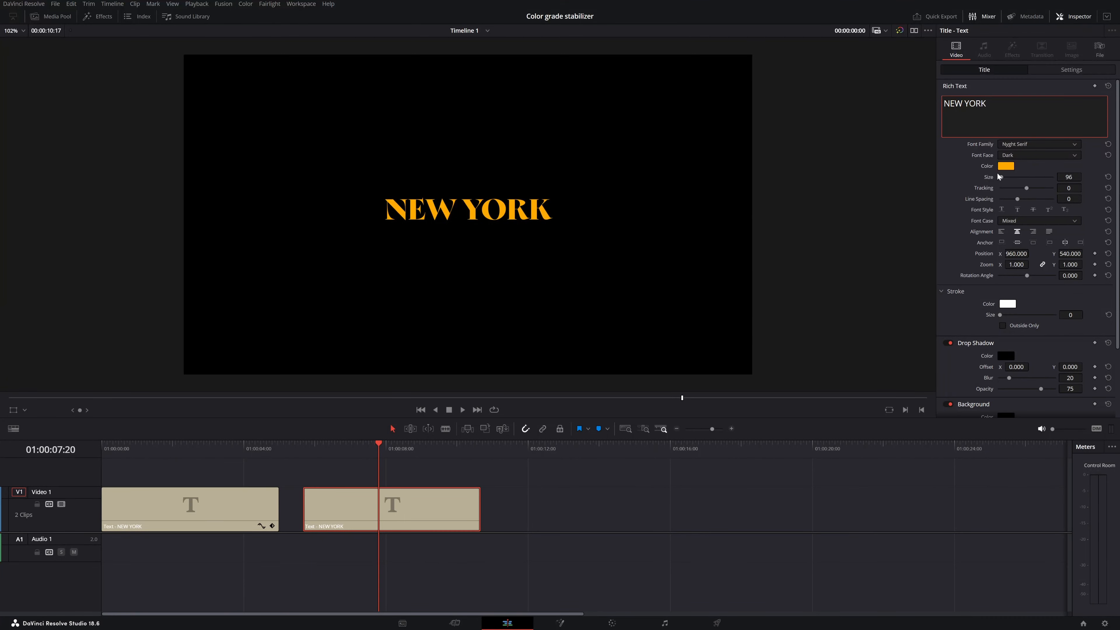
Try enlarging the title text, reset its size, and set the font size to 90
drag(1000, 178, 1002, 177)
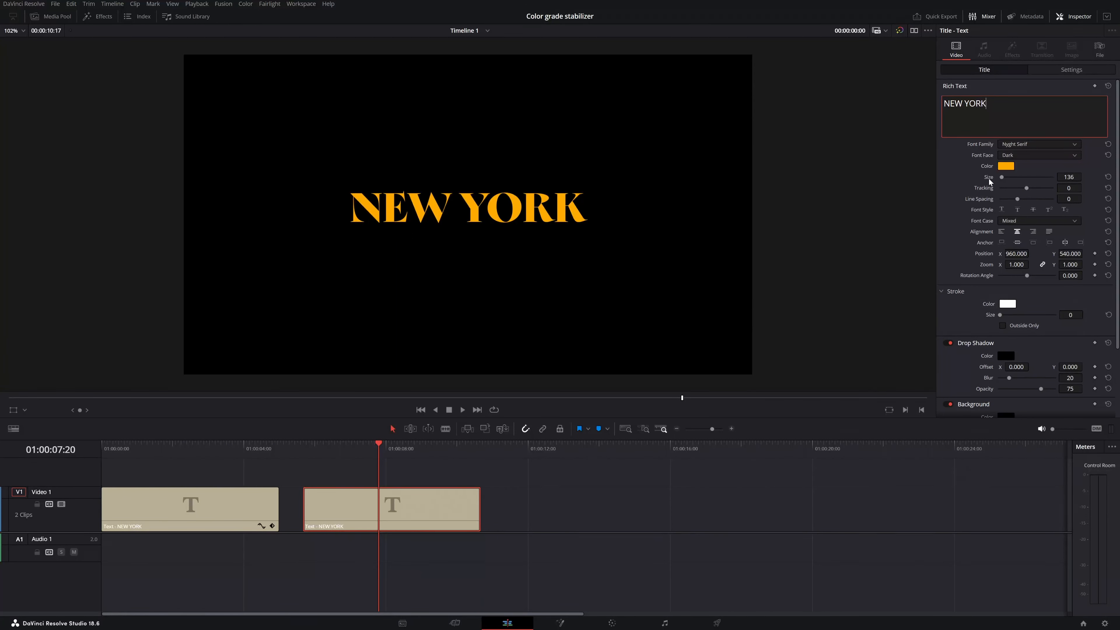
double_click(988, 179)
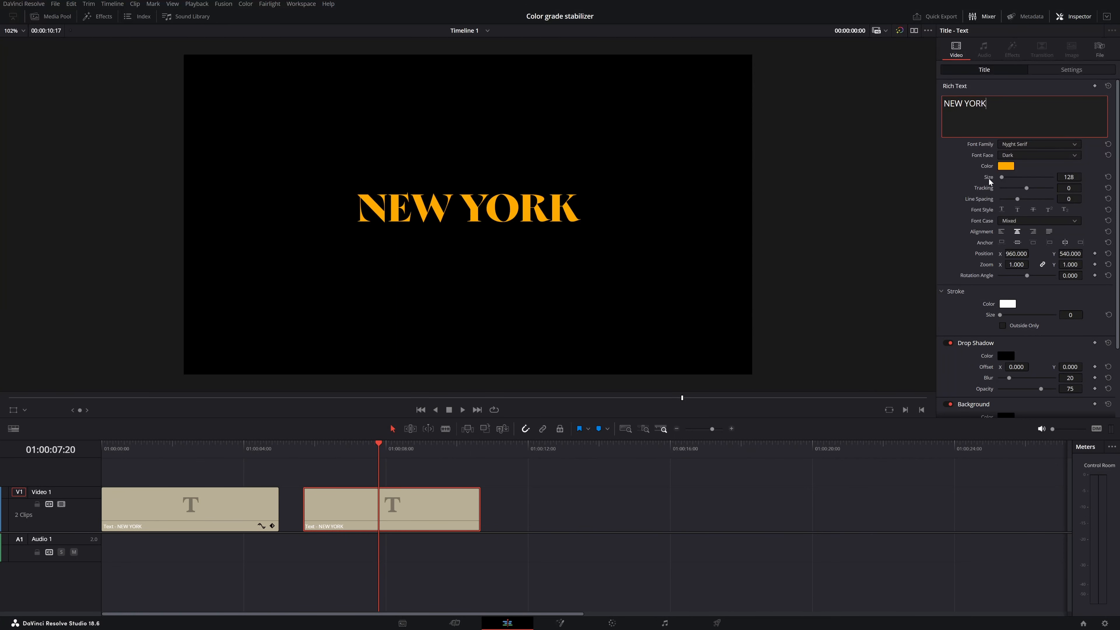
click(1069, 177)
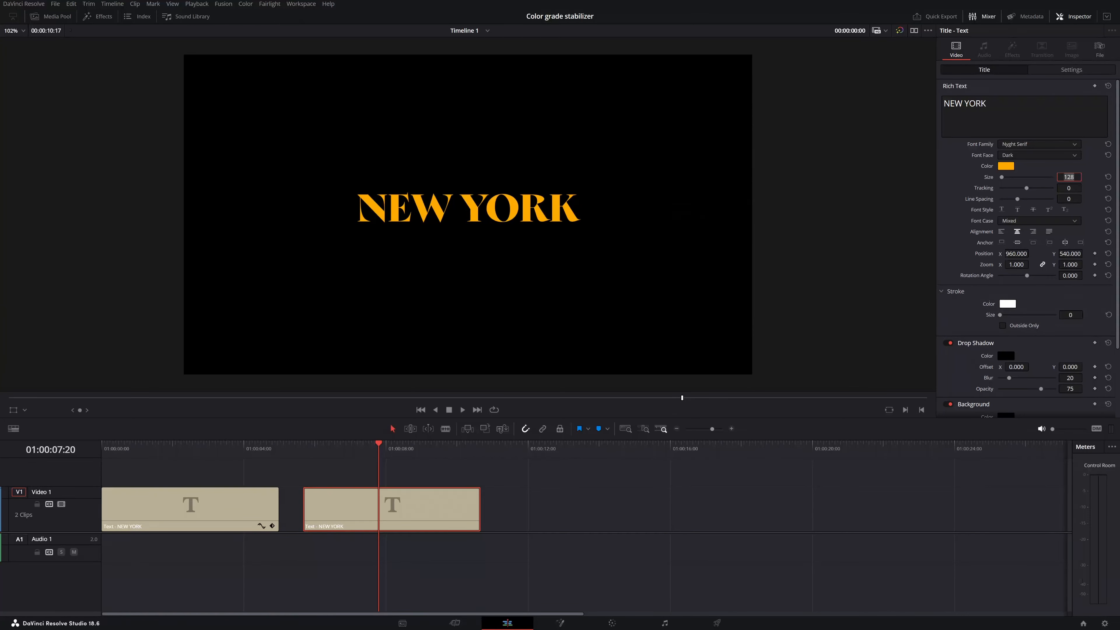
text(90)
key(Return)
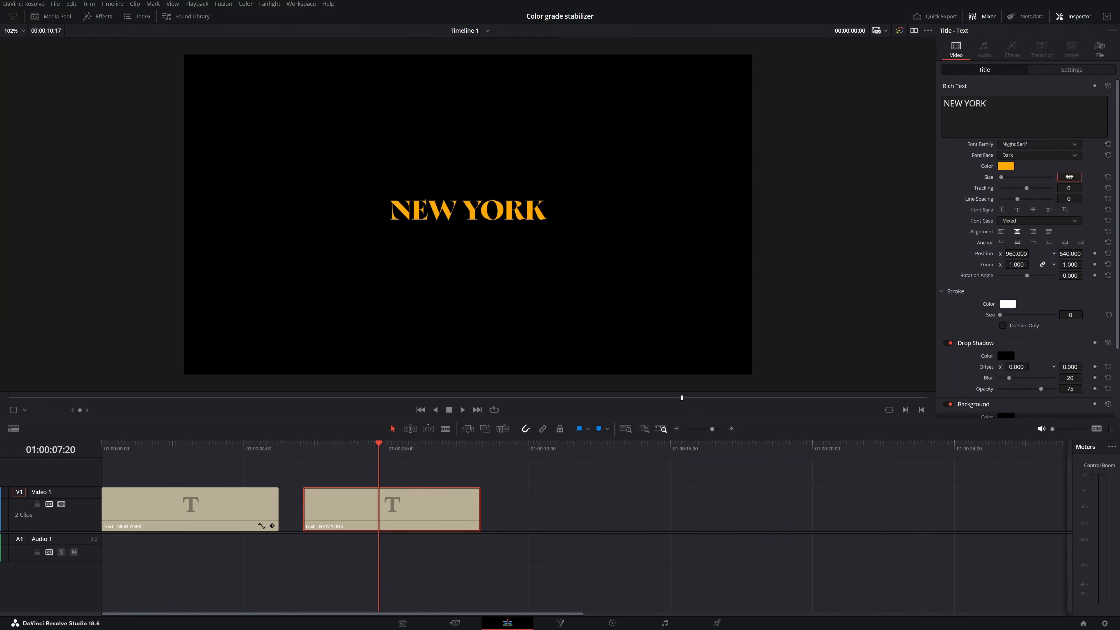
Try a font size of 227 on the title, save the project, and reset the size to the default 128
drag(1069, 177, 982, 177)
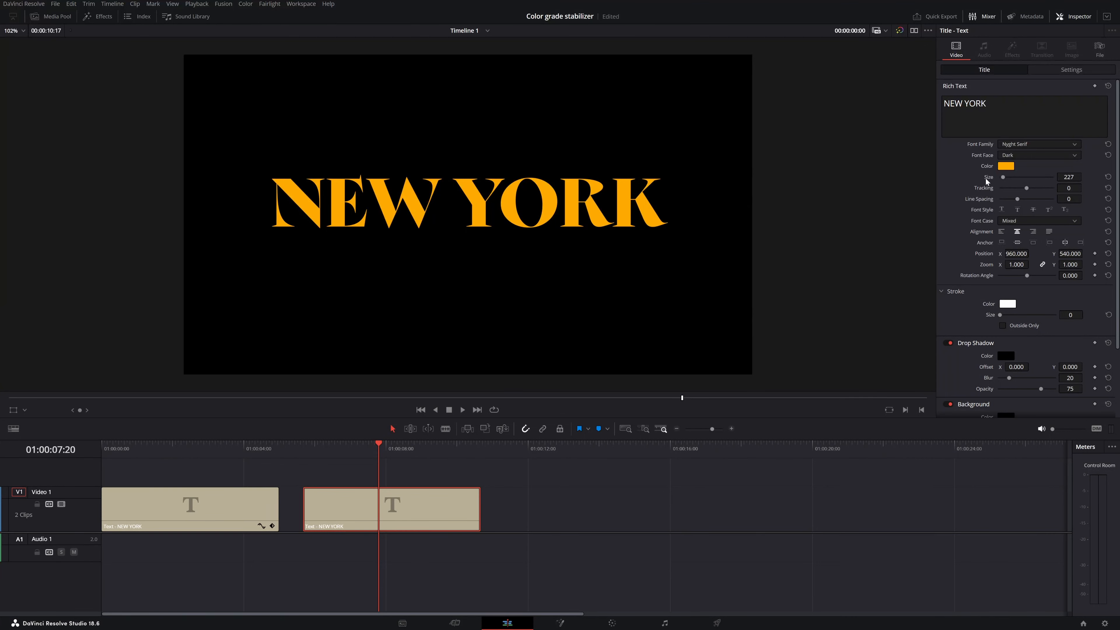
key(ctrl+s)
double_click(986, 175)
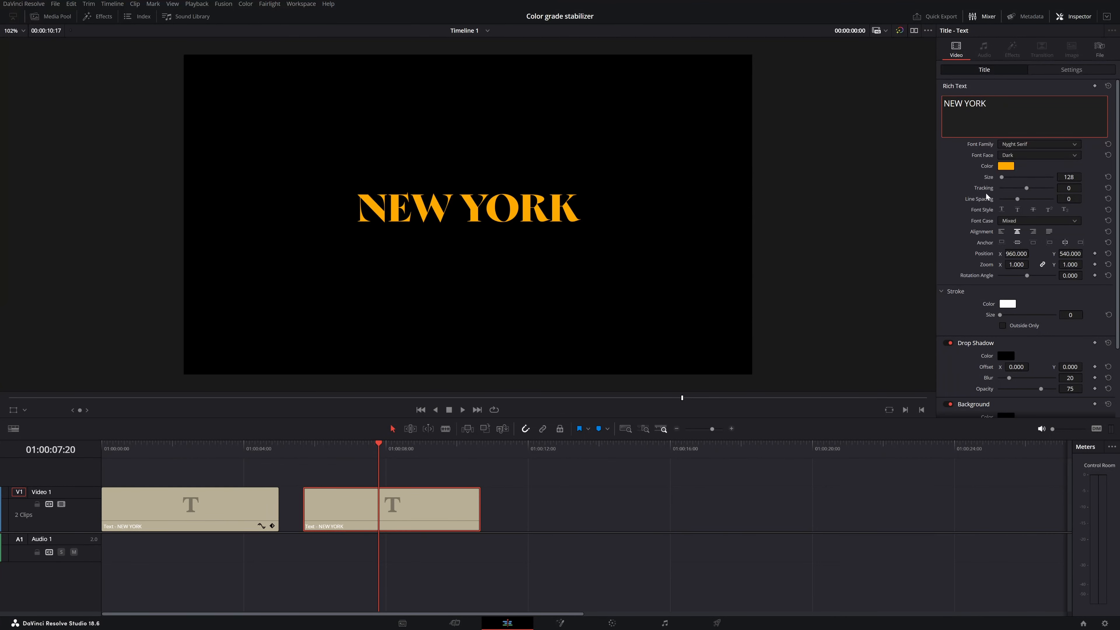
Try adjusting the title's tracking and toggling underline, overline and strikethrough on and off one at a time
drag(1068, 188, 1084, 188)
click(1001, 209)
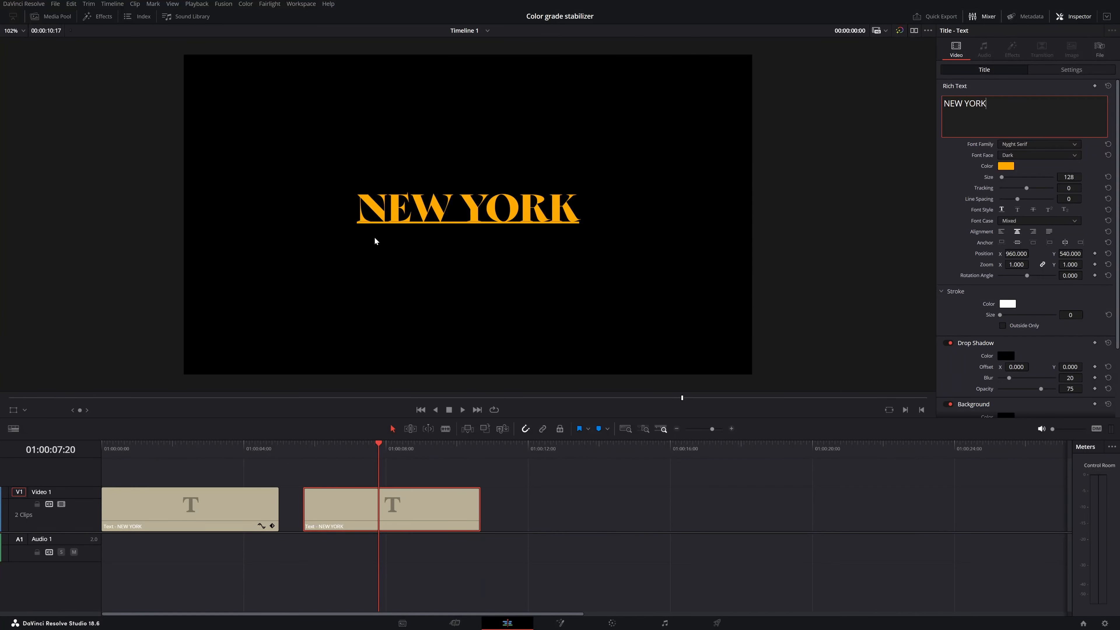
click(1002, 210)
click(1017, 209)
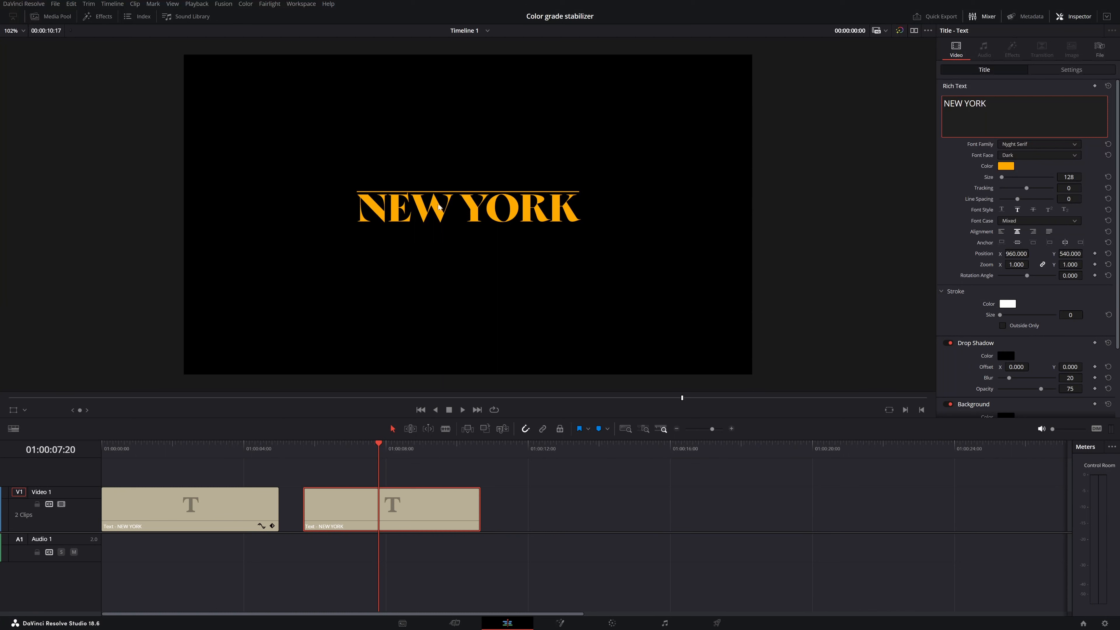
click(1017, 210)
click(1032, 210)
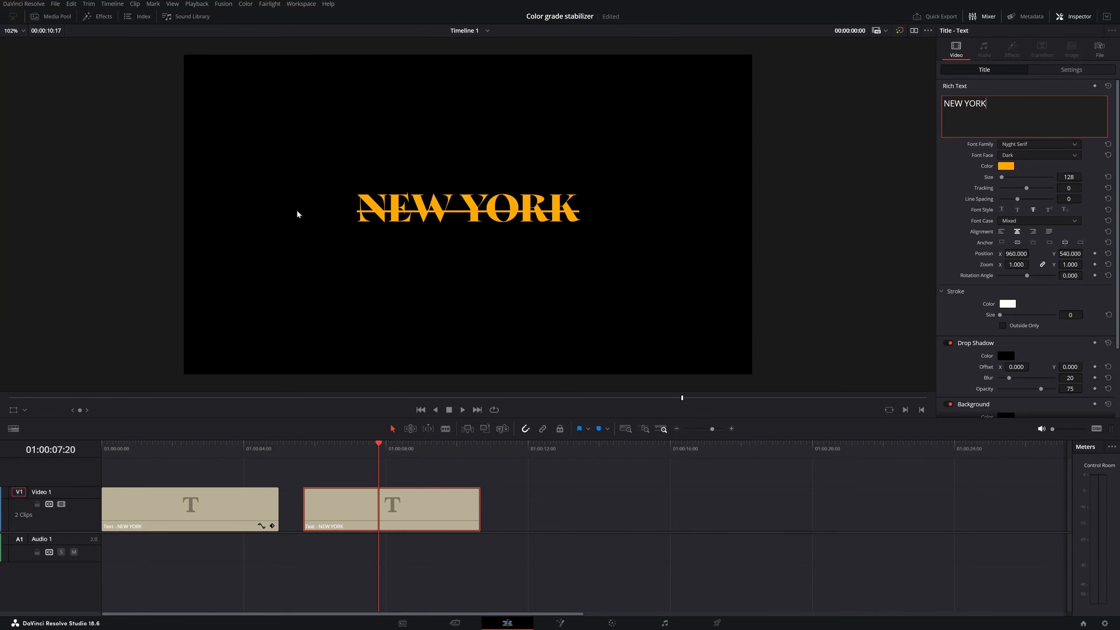
click(1032, 210)
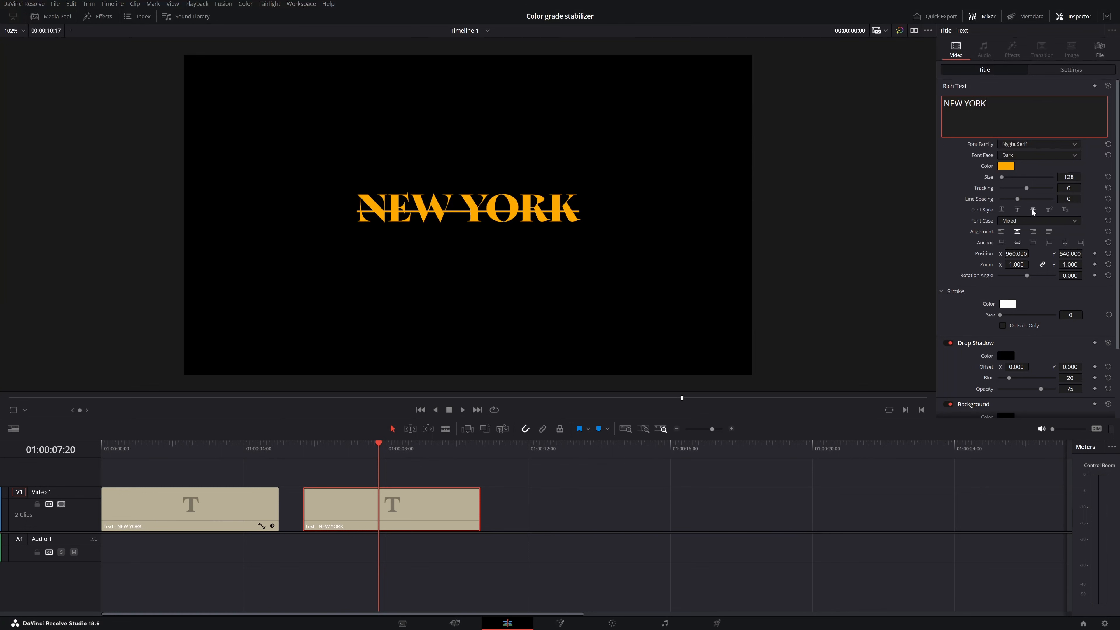
Try combining underline and overline on the title text, and remove both
click(1000, 210)
click(1016, 209)
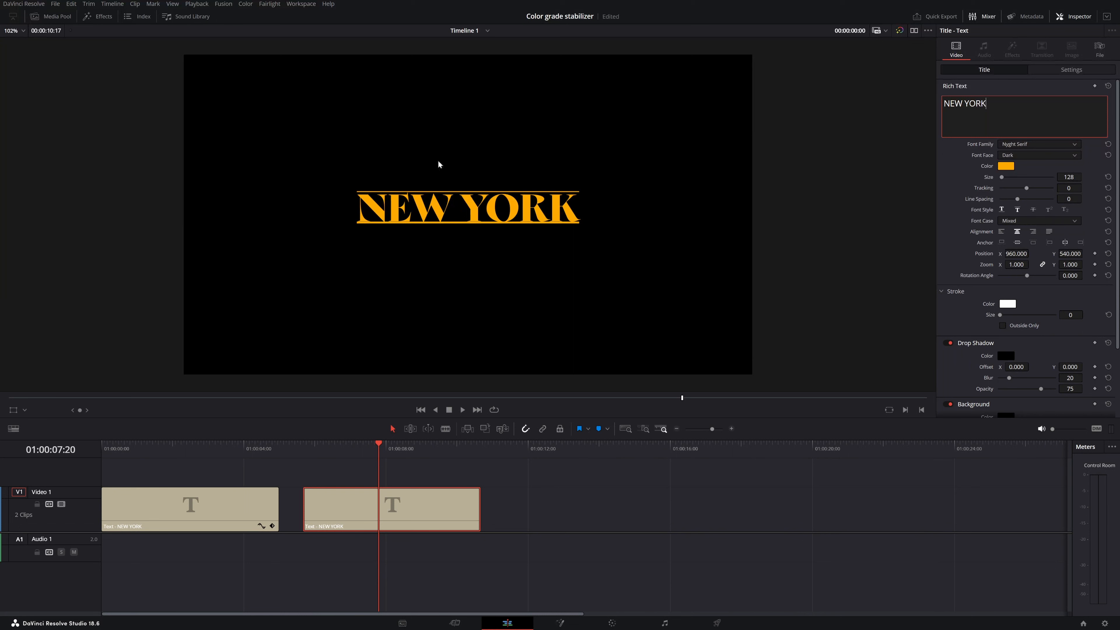
click(1016, 210)
click(1001, 209)
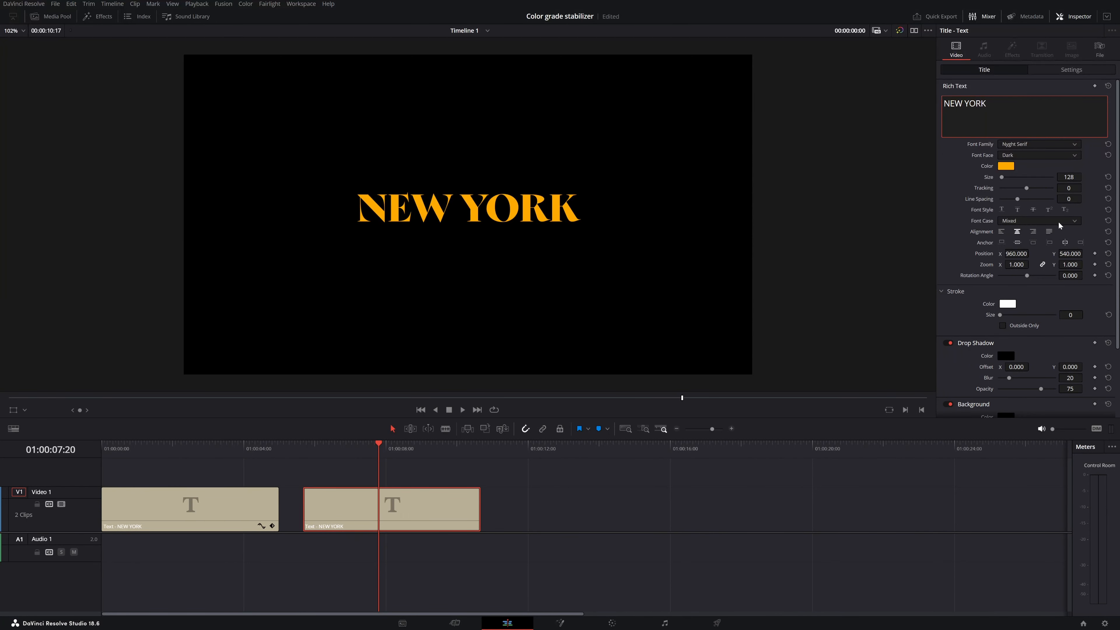
Try the superscript and subscript font styles on the title, turning each one off again
click(1049, 209)
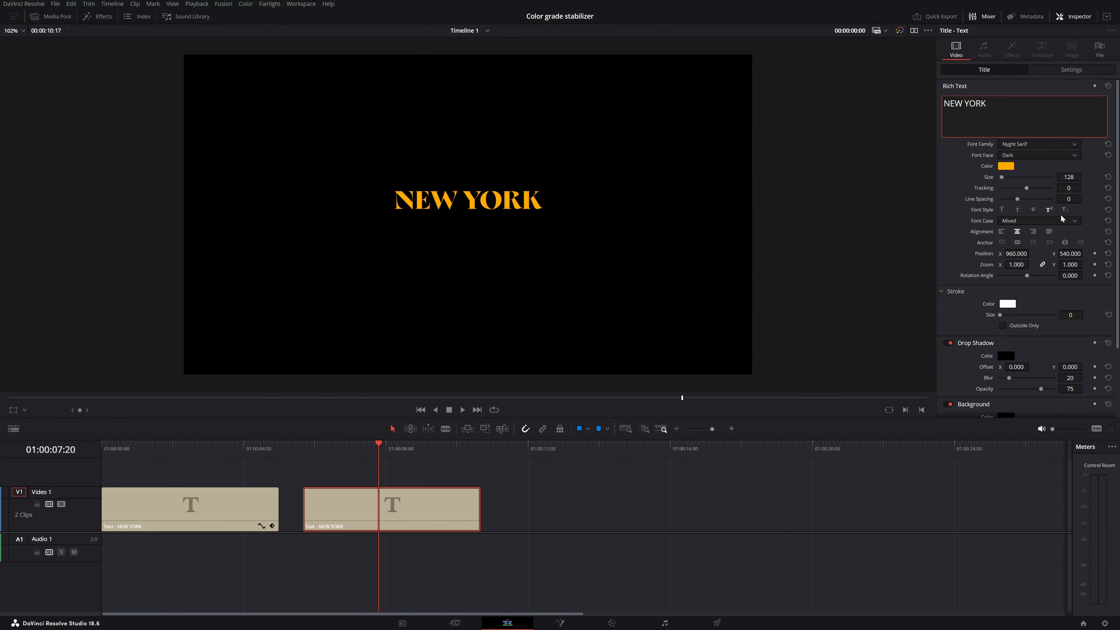
click(1050, 210)
click(1065, 209)
click(1067, 209)
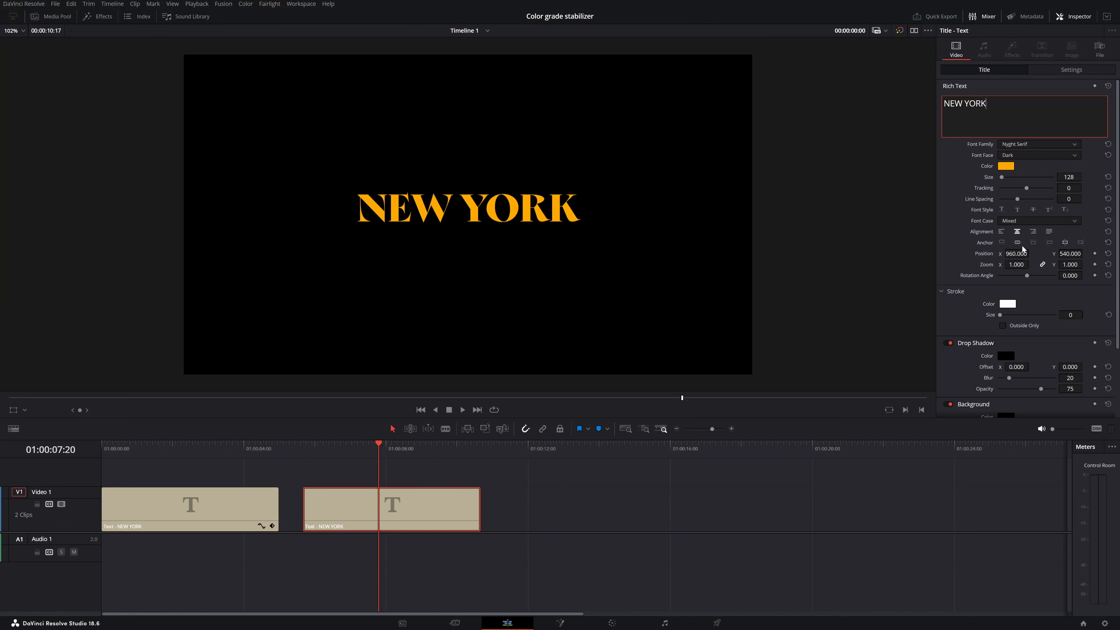
Try moving the title to the upper-left and lower-right corners of the frame, reset its position, and save the project
drag(1012, 254, 1092, 253)
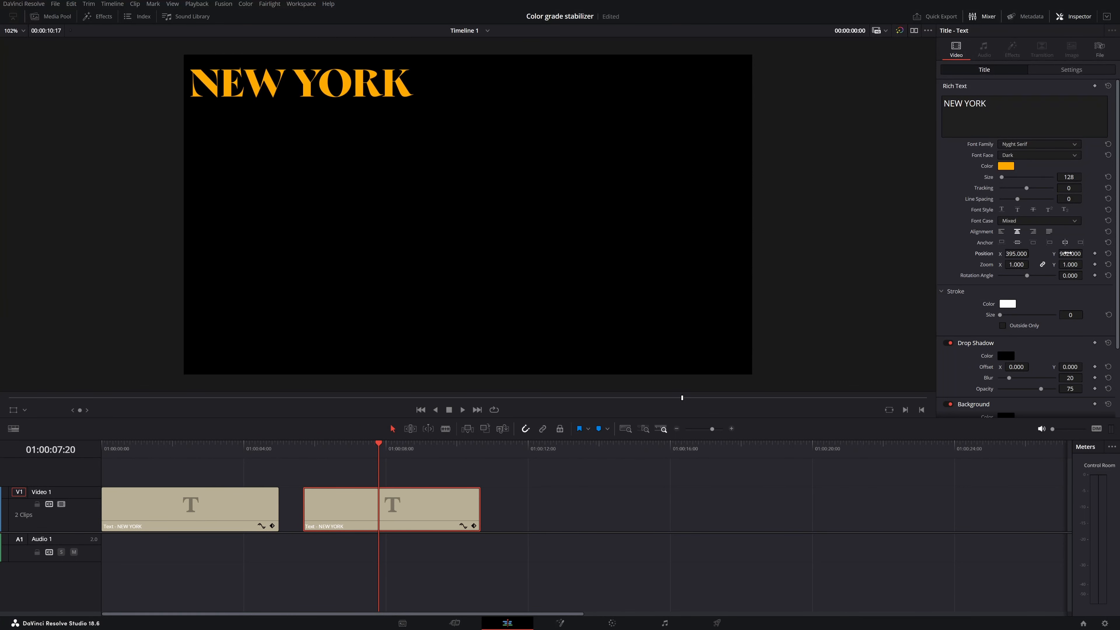
mouse_move(1016, 253)
mouse_down()
mouse_move(1066, 253)
mouse_move(1010, 253)
mouse_up()
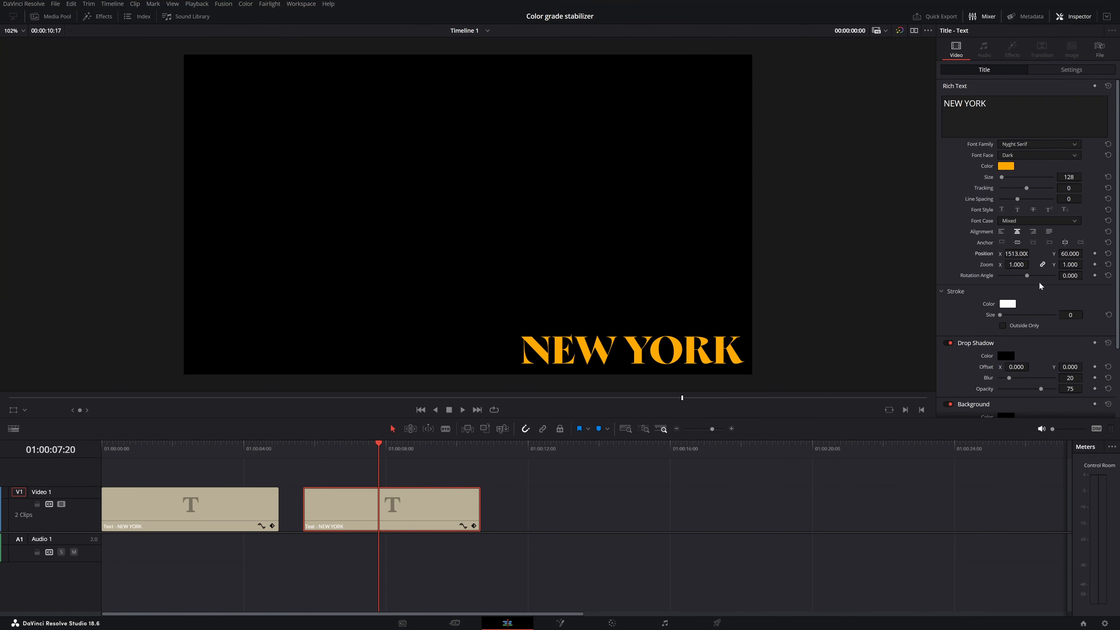
drag(1085, 264, 985, 261)
key(ctrl+z)
double_click(981, 253)
key(ctrl+s)
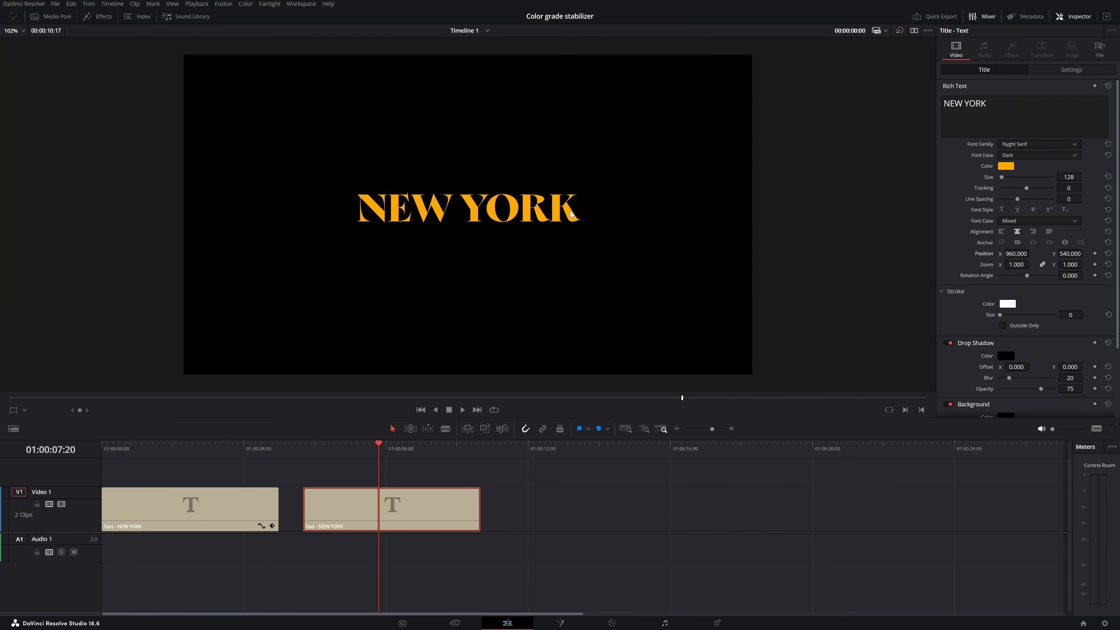
Compare with the first title clip, and apply an outside-only stroke of size 4 to the second NEW YORK title
scroll(970, 306, down, 2)
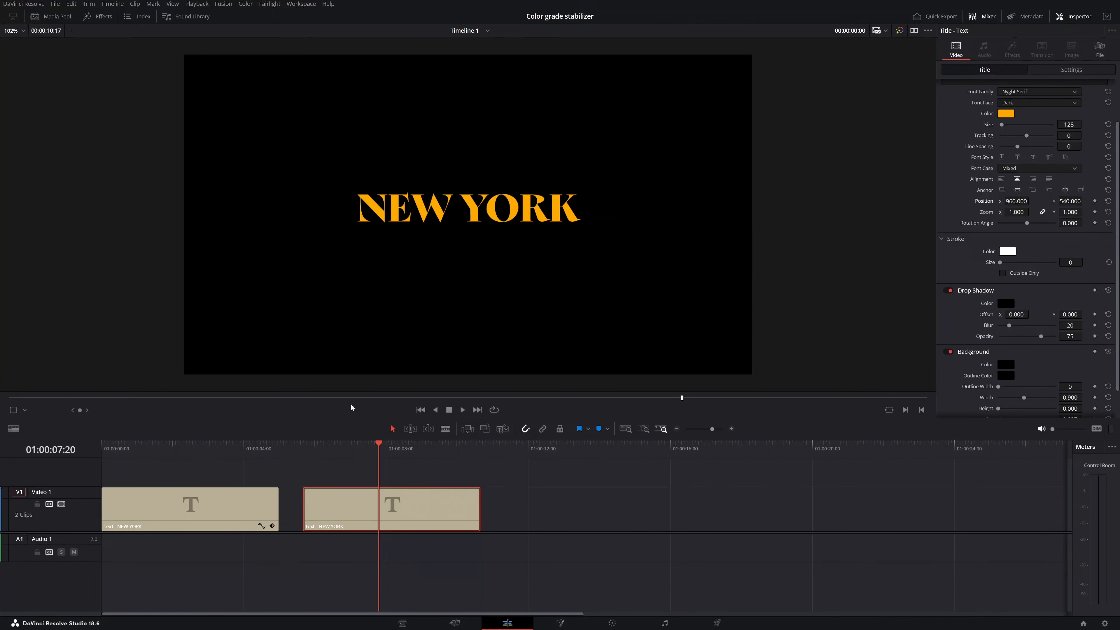
click(215, 444)
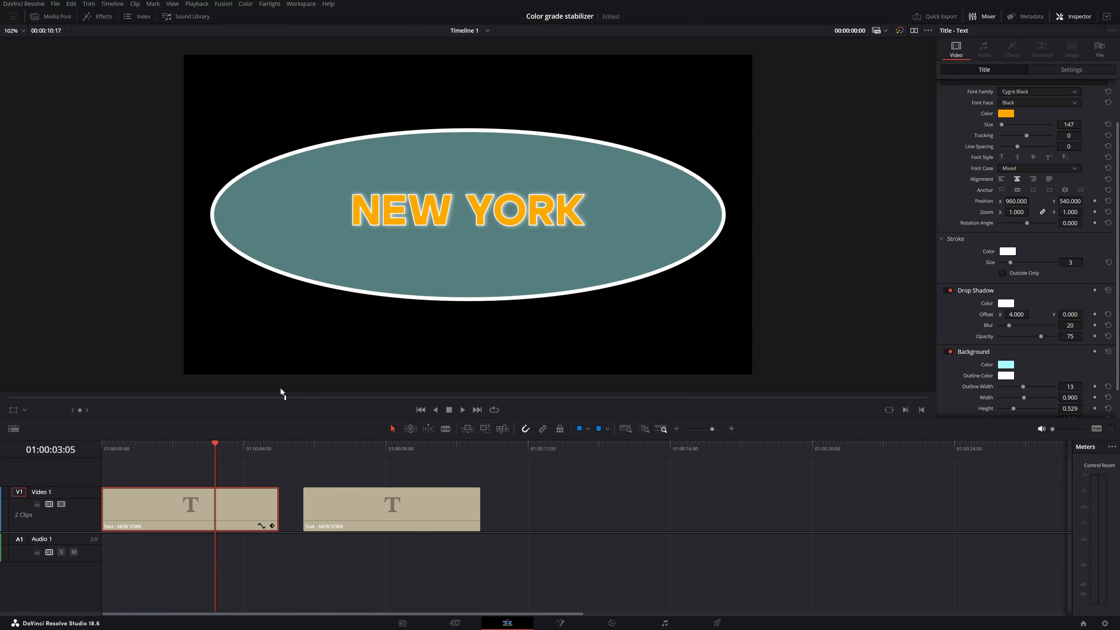
click(336, 445)
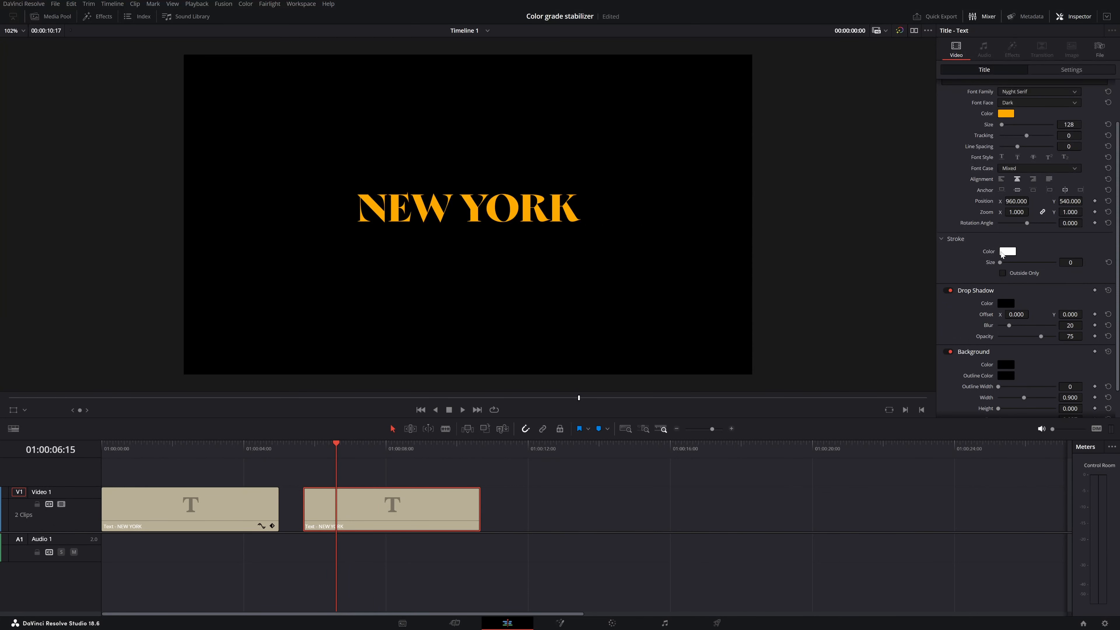
click(1003, 273)
drag(1069, 263, 1088, 262)
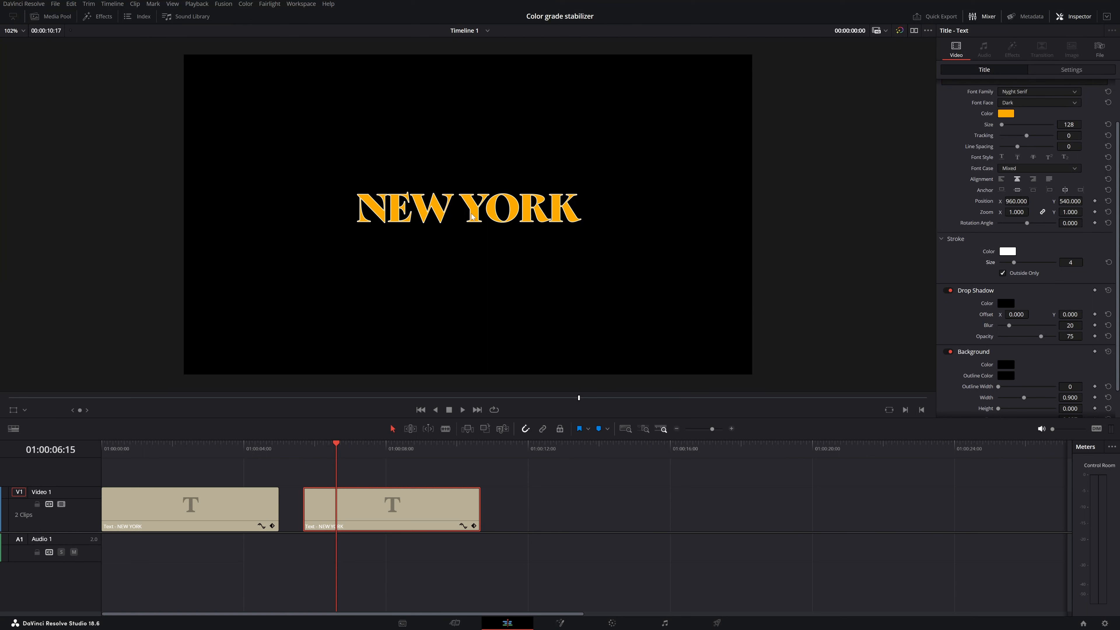
click(22, 31)
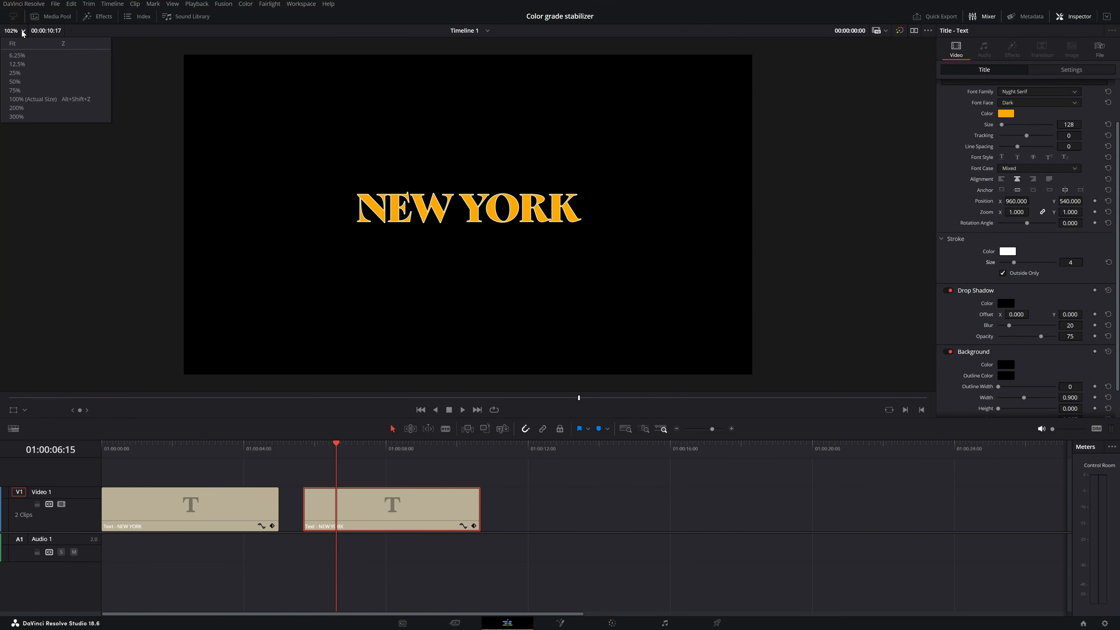
click(13, 109)
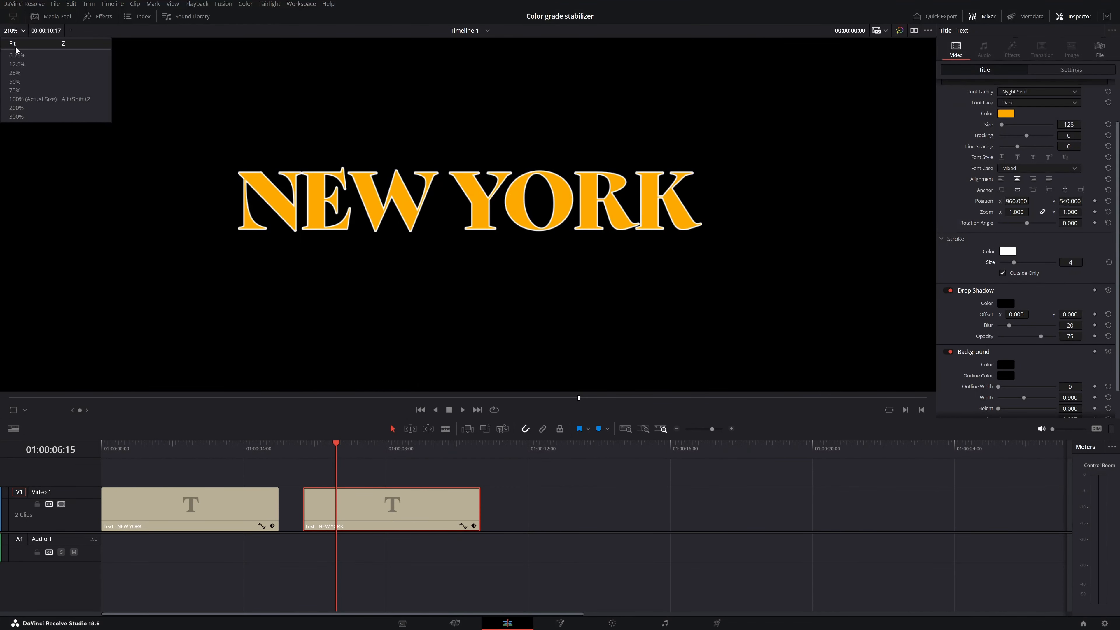
click(16, 46)
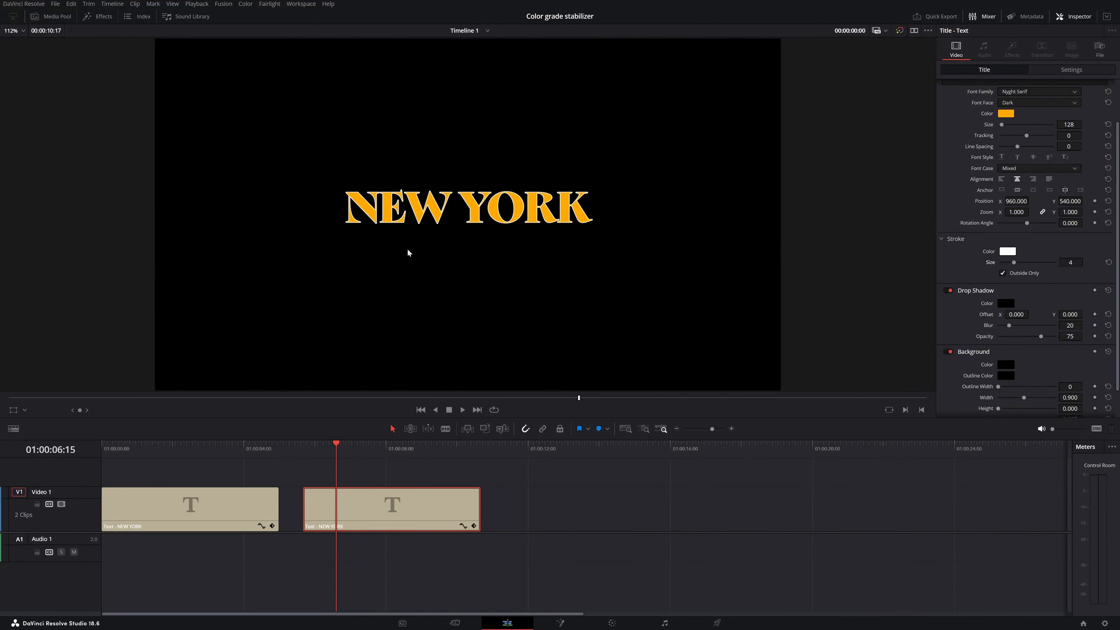
Set the stroke size of the second NEW YORK title to 5
scroll(424, 250, up, 2)
scroll(423, 248, up, 3)
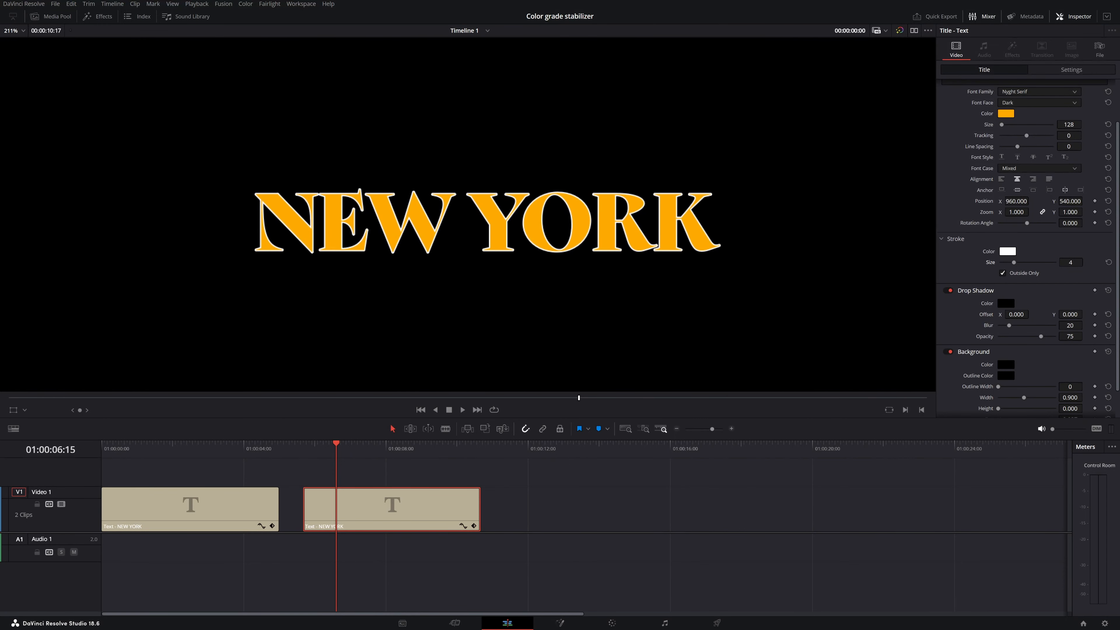
drag(1070, 262, 1073, 261)
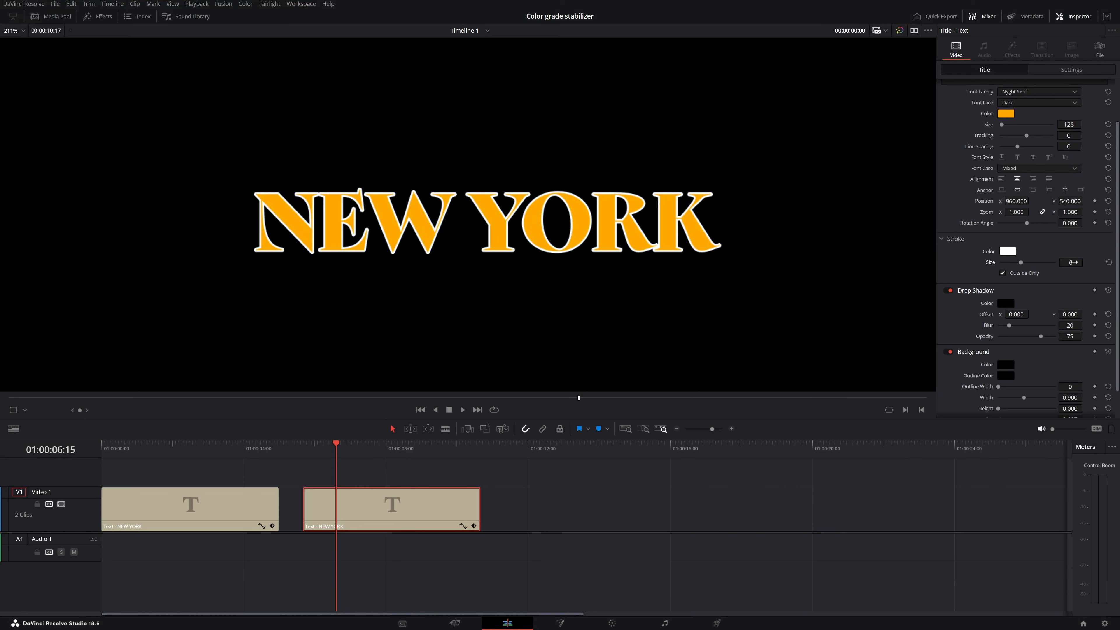
scroll(762, 280, down, 3)
click(1071, 262)
text(5)
key(Return)
Give the title's drop shadow a white color (#ffffff) and an X offset of 5, and save the project
scroll(1006, 295, down, 2)
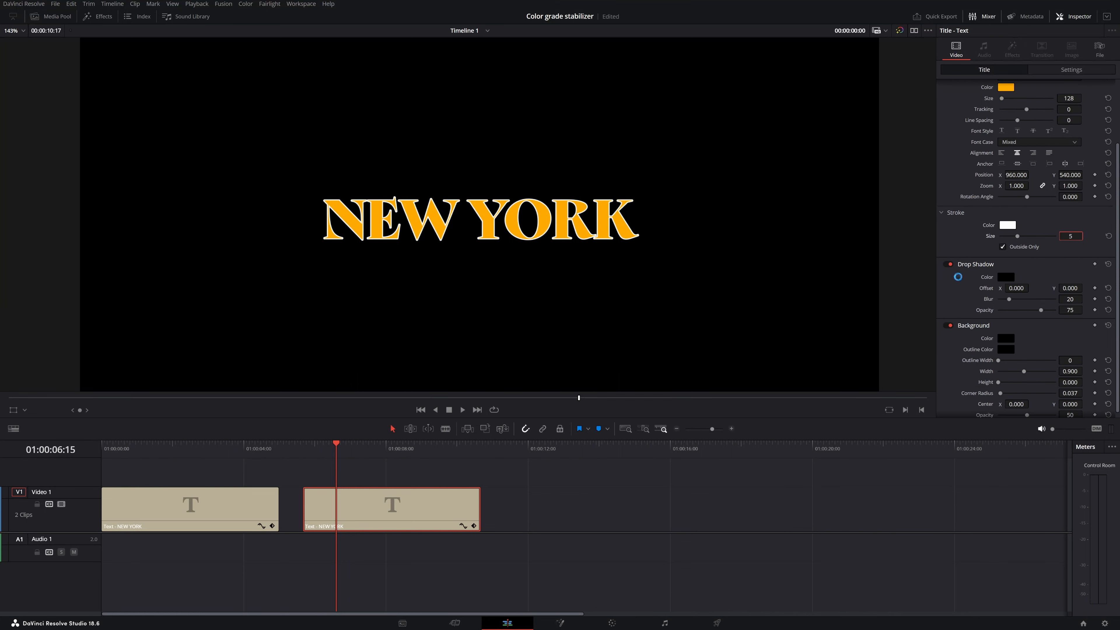
click(1006, 272)
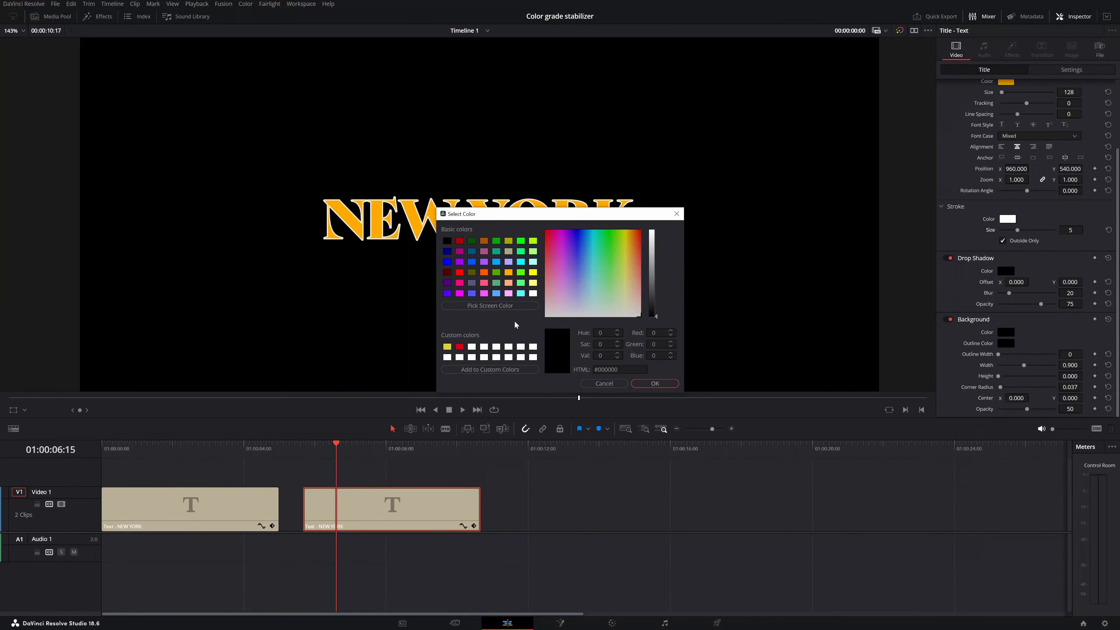
click(533, 293)
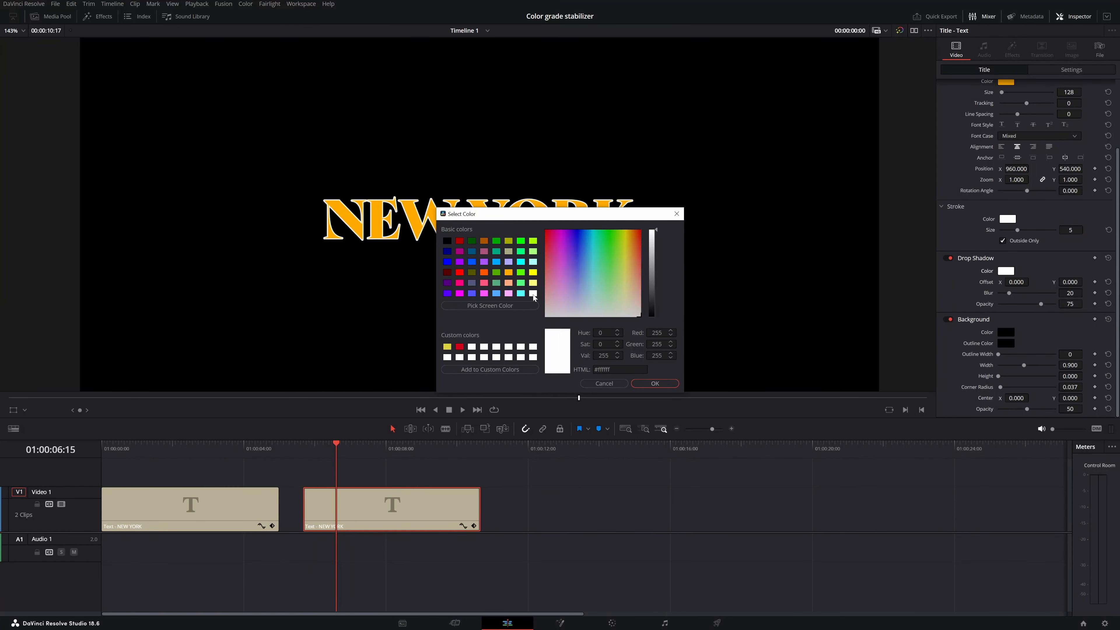
click(654, 383)
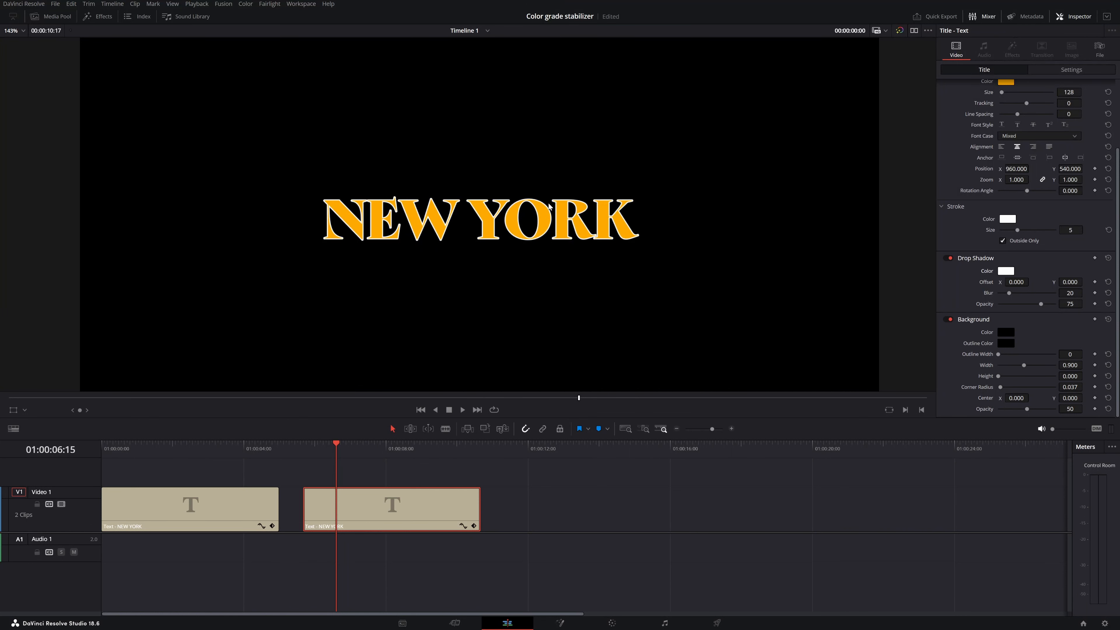
mouse_move(1059, 281)
mouse_down()
mouse_move(1085, 281)
mouse_move(1023, 282)
mouse_move(1065, 279)
mouse_up()
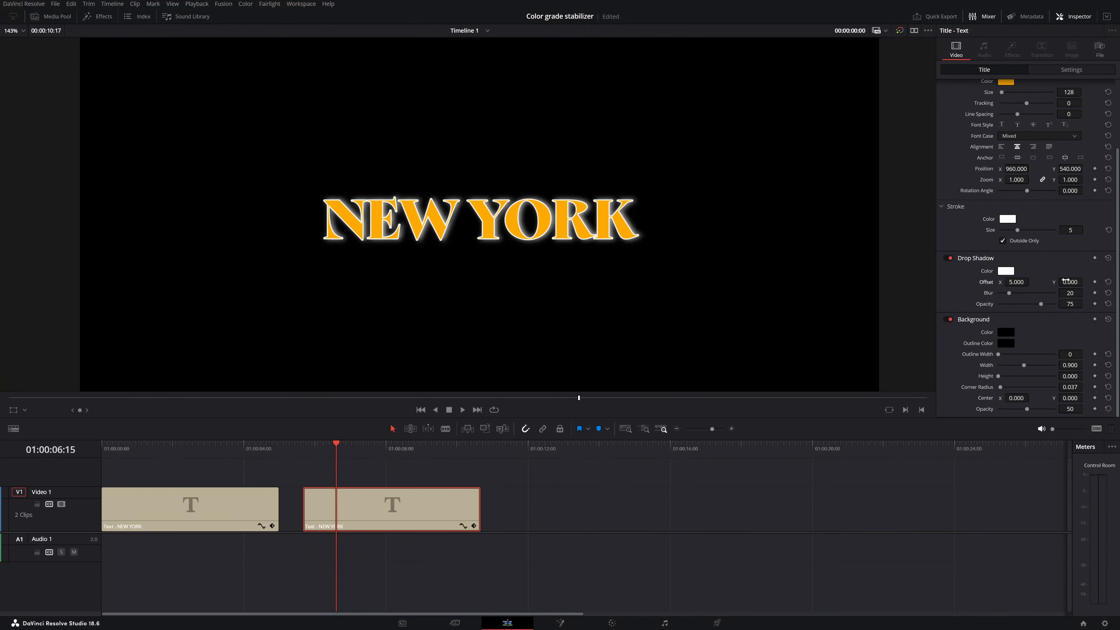
key(ctrl+s)
Set the drop shadow's blur to 27 and its opacity to 50, and save the project
drag(1059, 293, 1093, 292)
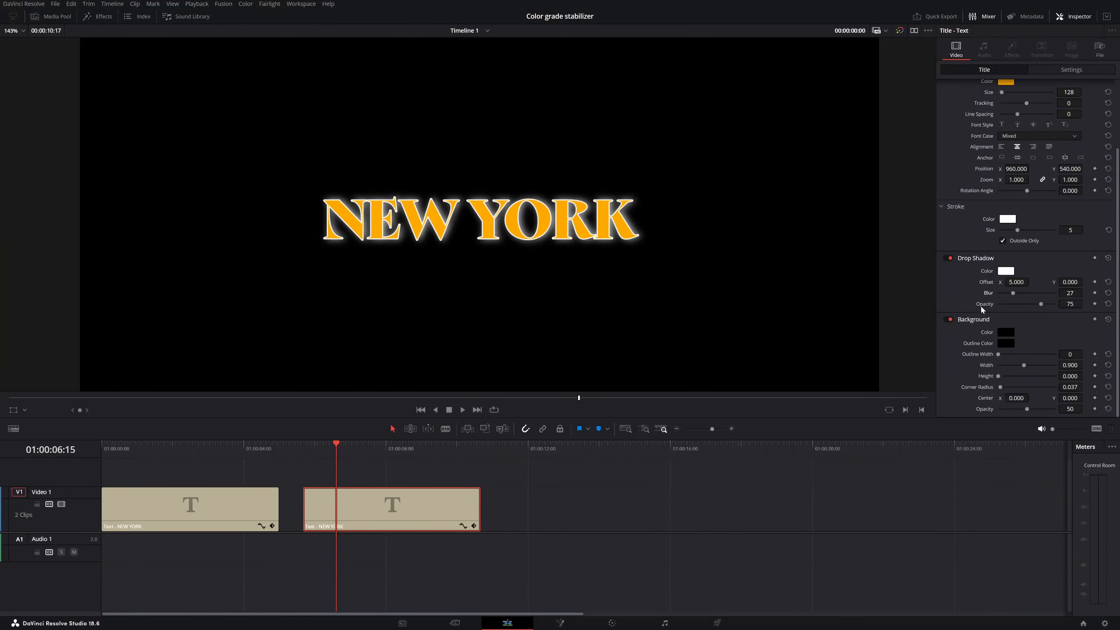
drag(1041, 306, 997, 306)
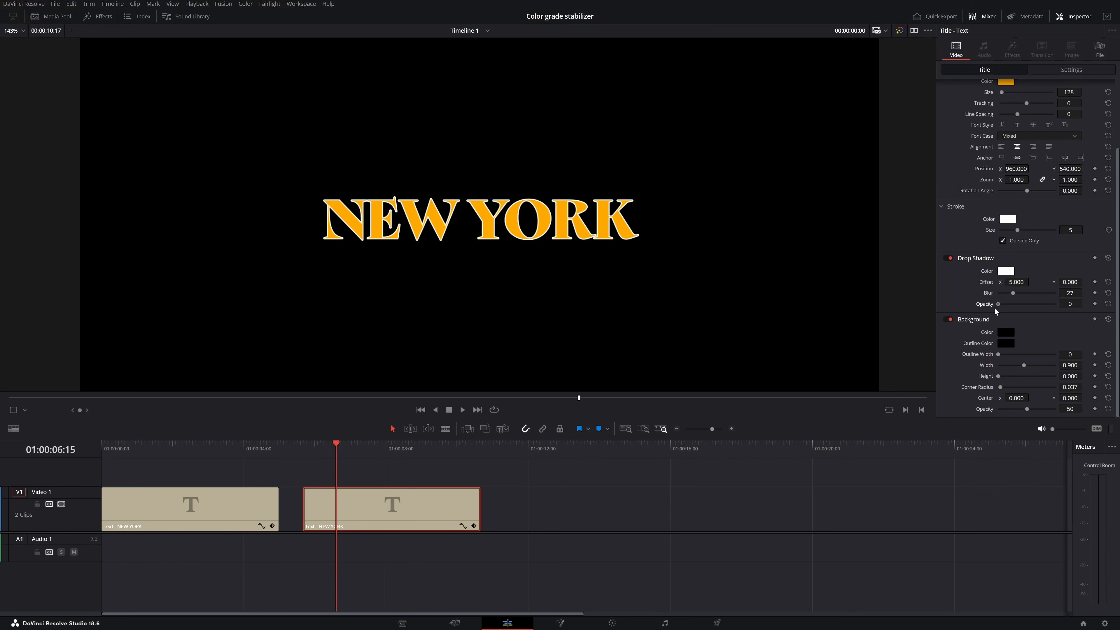
drag(998, 304, 1026, 307)
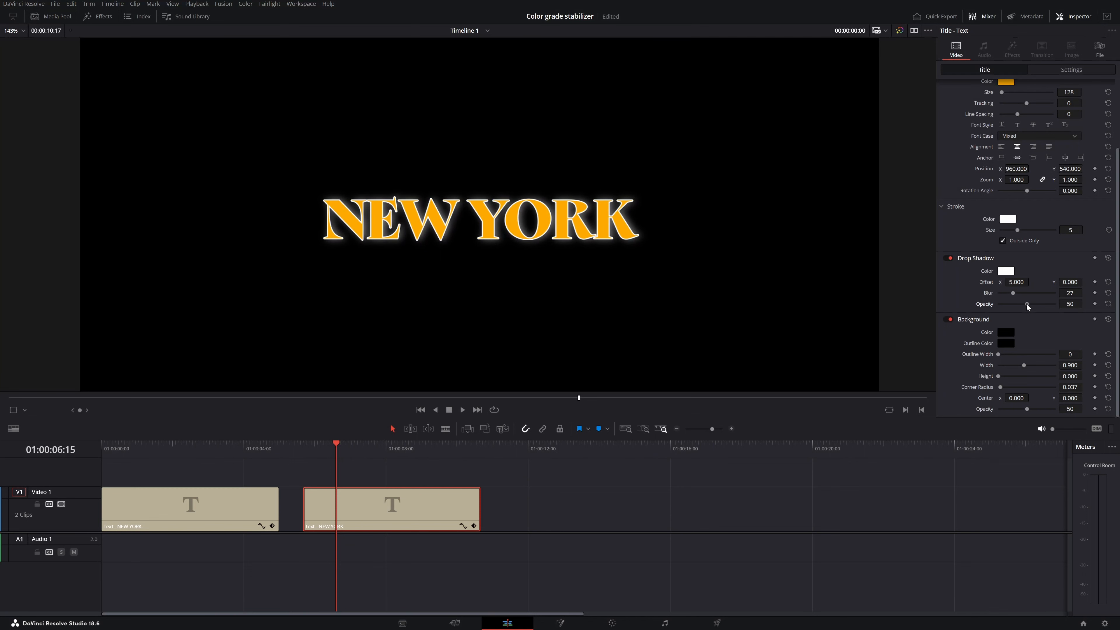
key(ctrl+s)
Check the first title's background, set the second title's background color to light cyan (#aaffff), and save the project
scroll(743, 283, down, 4)
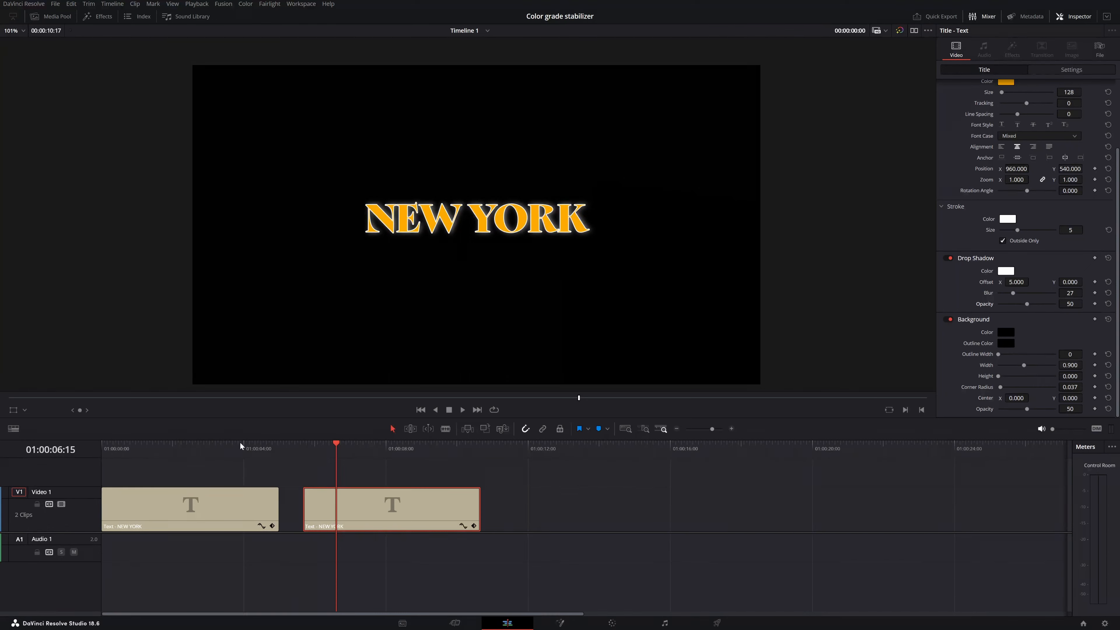
click(231, 445)
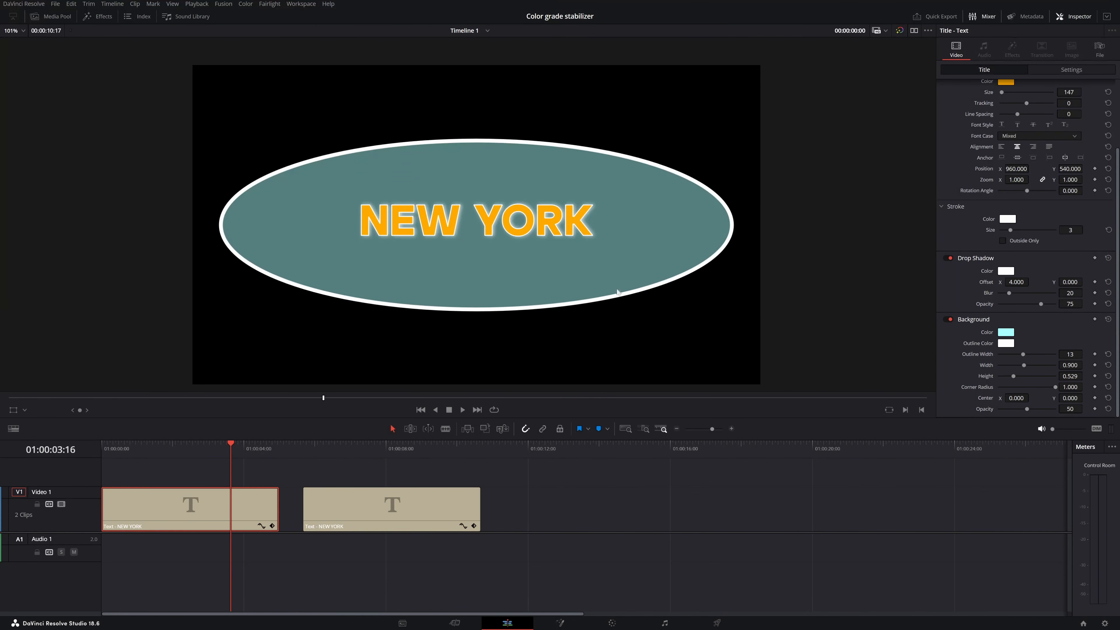
click(345, 444)
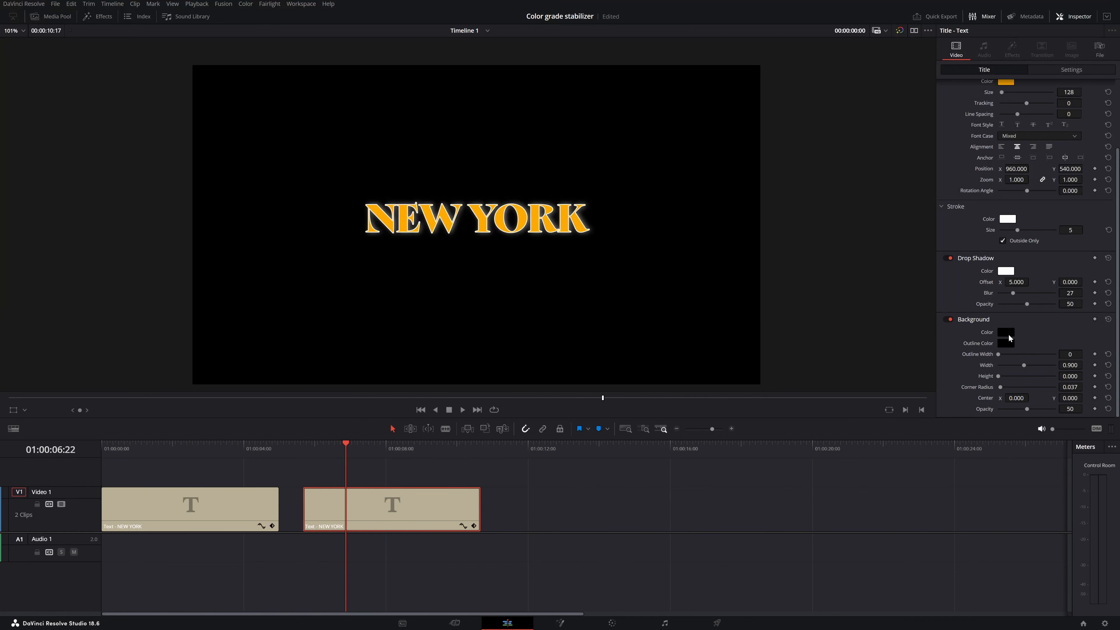
click(1007, 334)
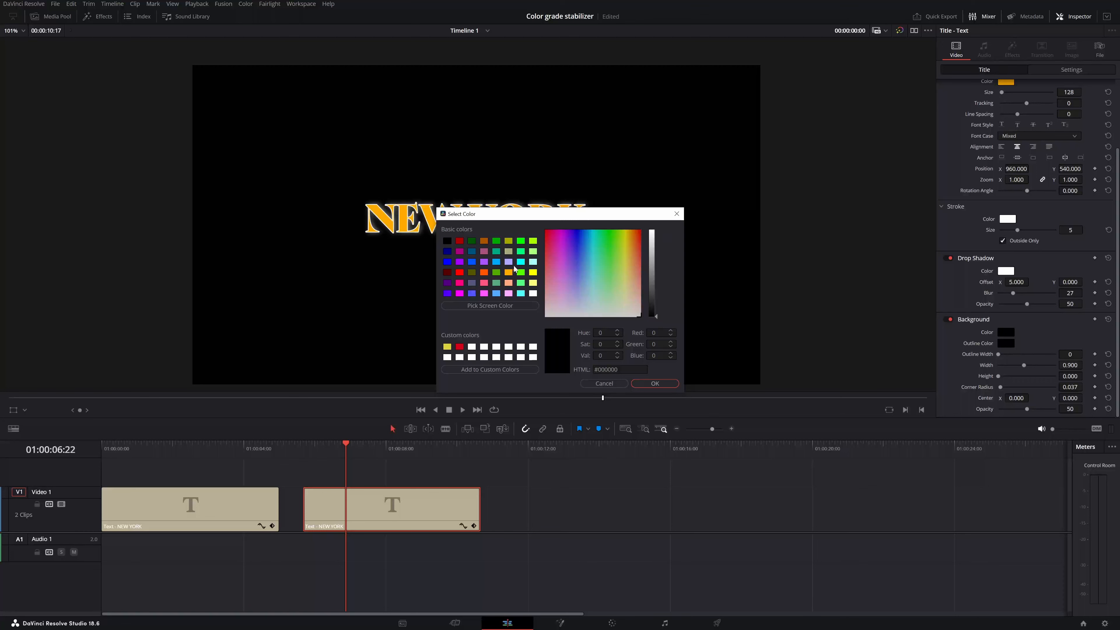
click(533, 261)
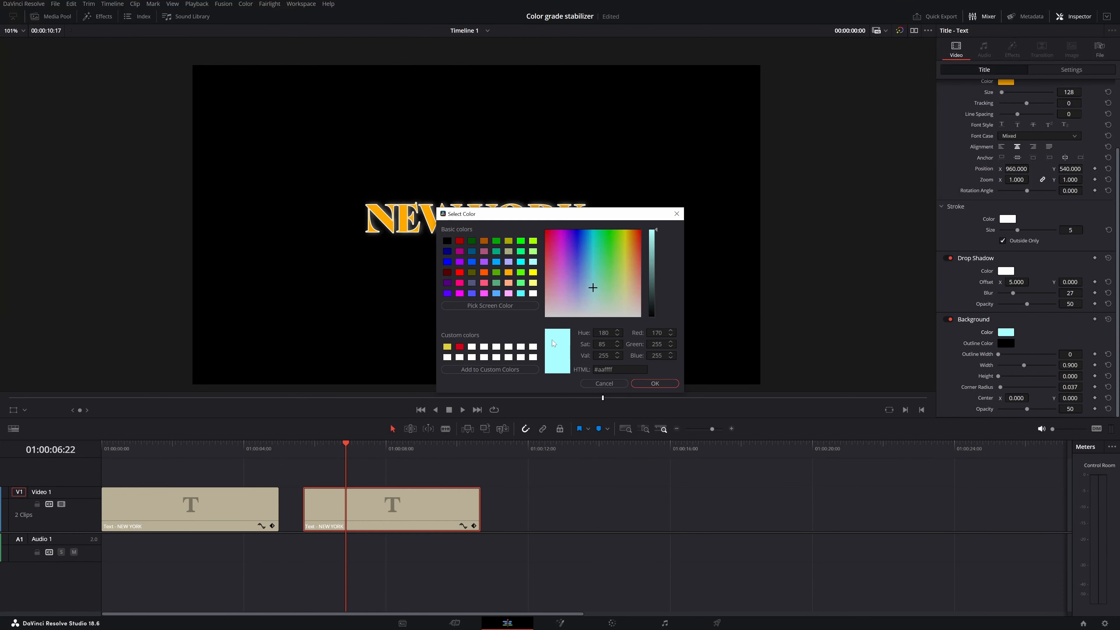
click(664, 383)
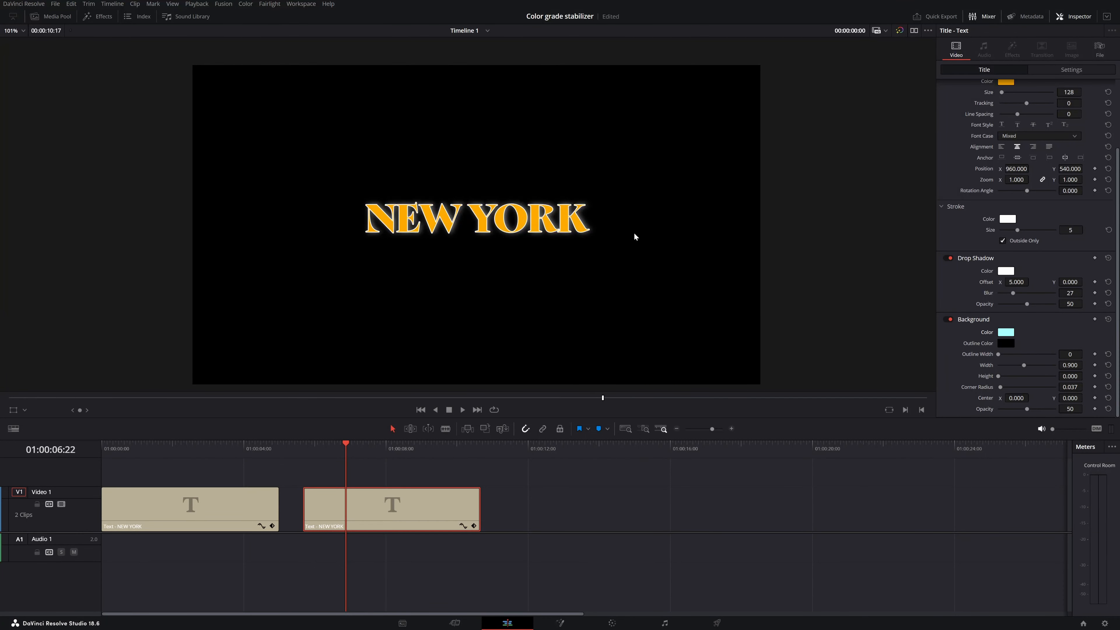
key(ctrl+s)
Compare with the first title again and set the second title's background outline color to white (#ffffff)
click(234, 449)
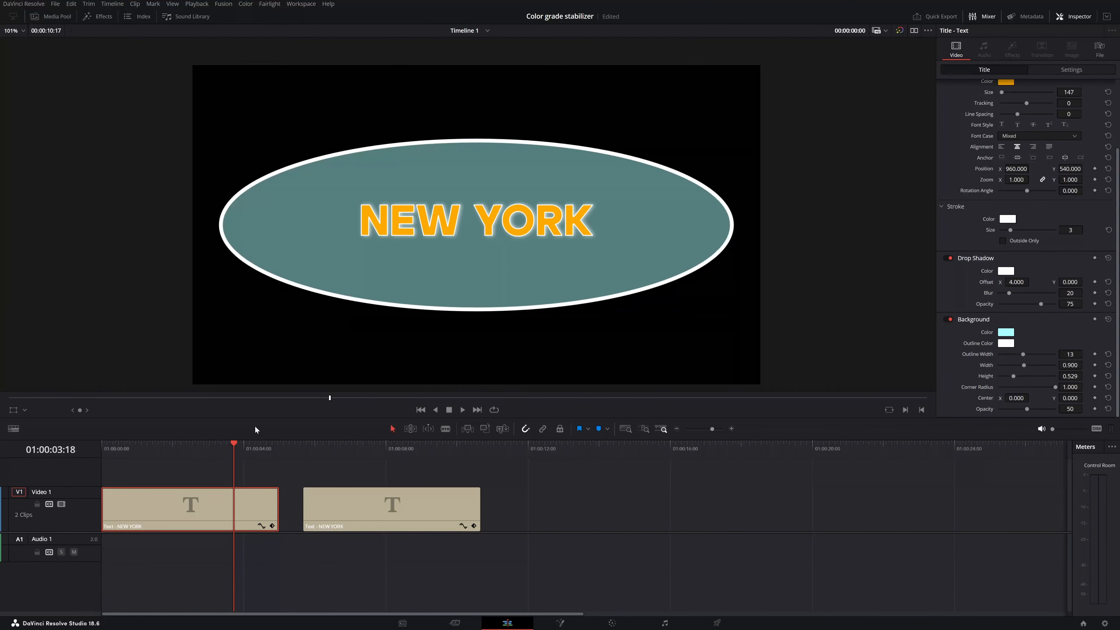
click(334, 446)
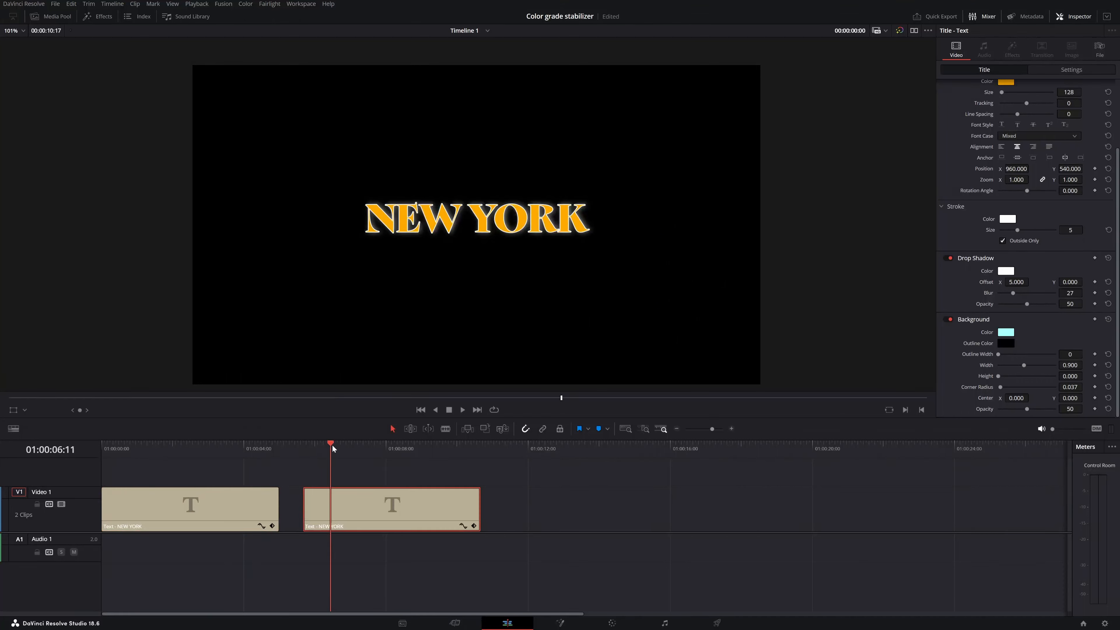
click(1005, 343)
click(533, 293)
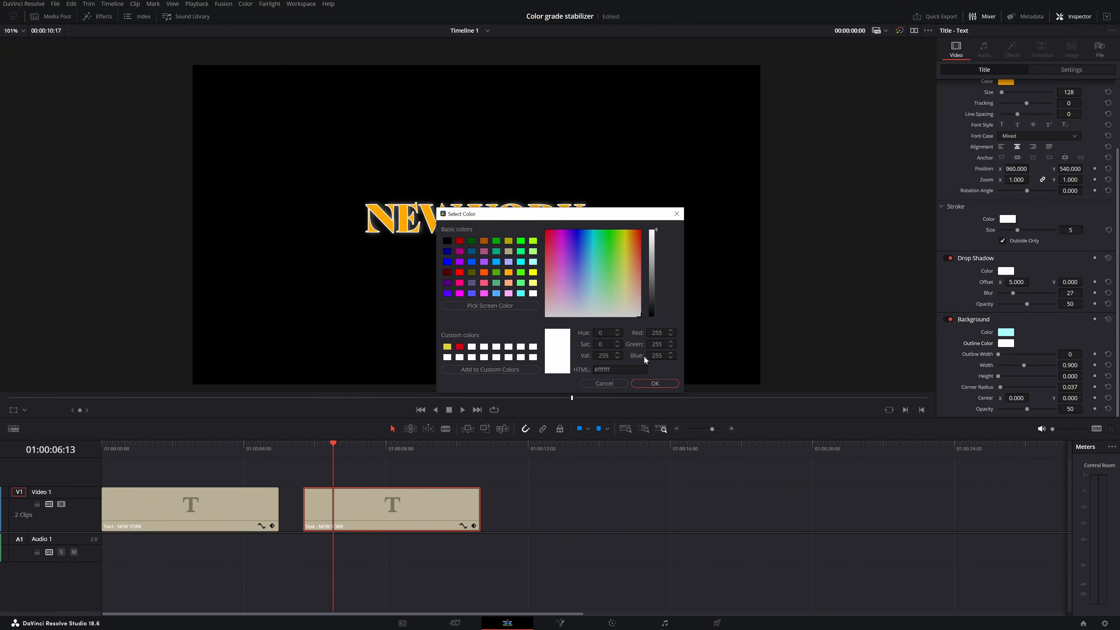
click(660, 380)
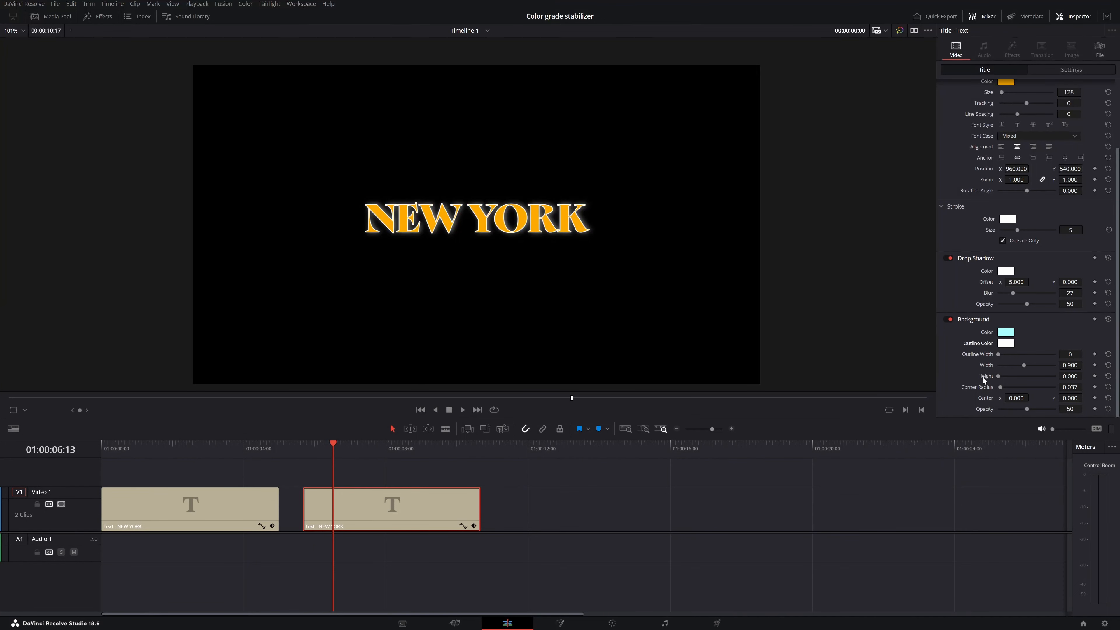
Shape the title background into an ellipse with outline width 5, width 0.763, height 0.458 and corner radius 0.992
drag(997, 377, 1010, 373)
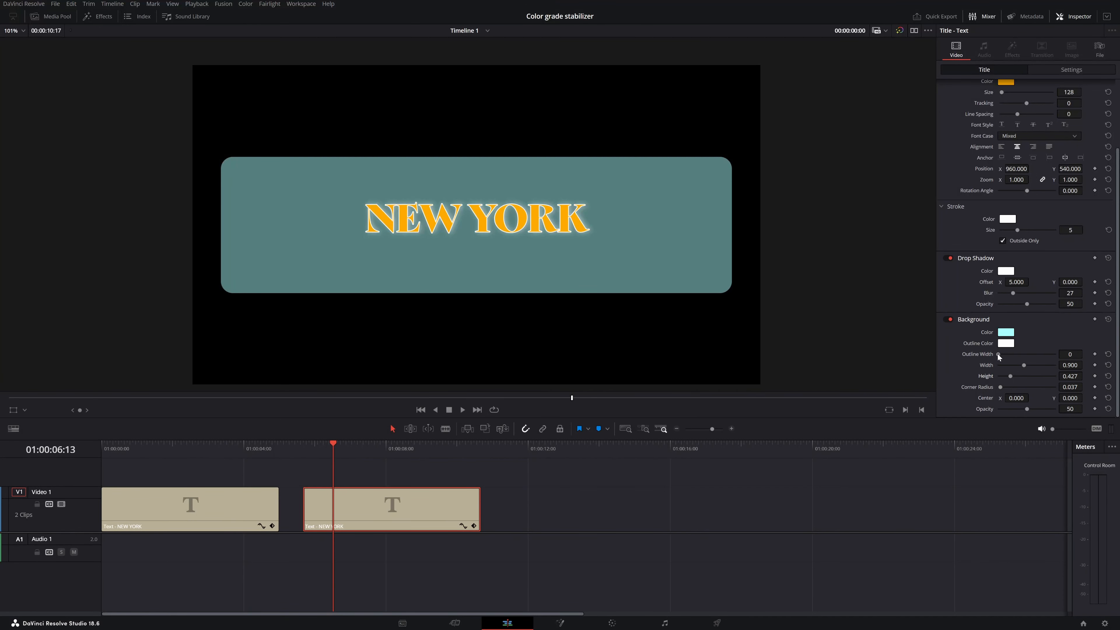
drag(998, 354, 1013, 349)
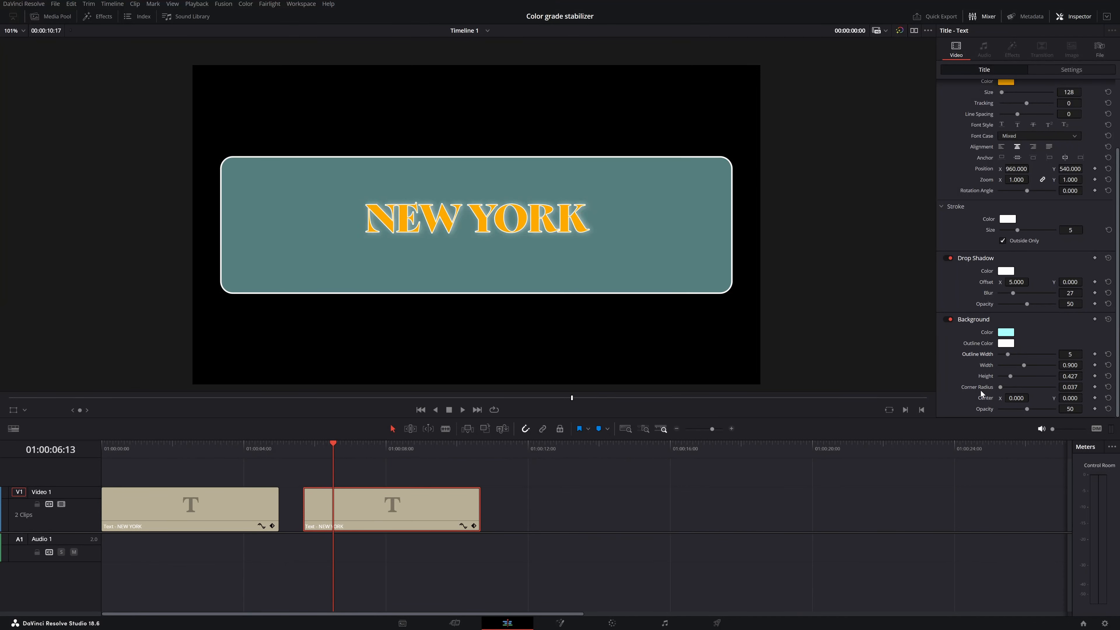
mouse_move(1000, 387)
mouse_down()
mouse_move(1054, 387)
mouse_move(1021, 366)
mouse_move(1010, 376)
mouse_up()
Try a background center of X -55, Y 15 and an opacity of 45, reset both, and save the project
mouse_move(1070, 397)
mouse_down()
mouse_move(1094, 398)
mouse_move(1063, 398)
mouse_move(1084, 397)
mouse_up()
drag(1016, 398, 981, 412)
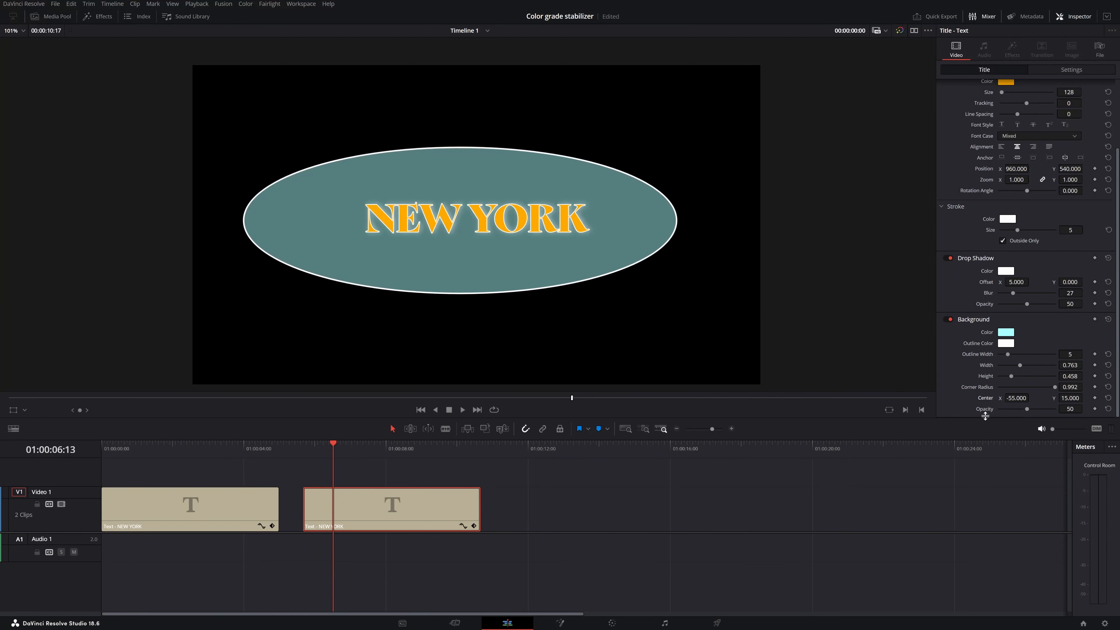
double_click(984, 398)
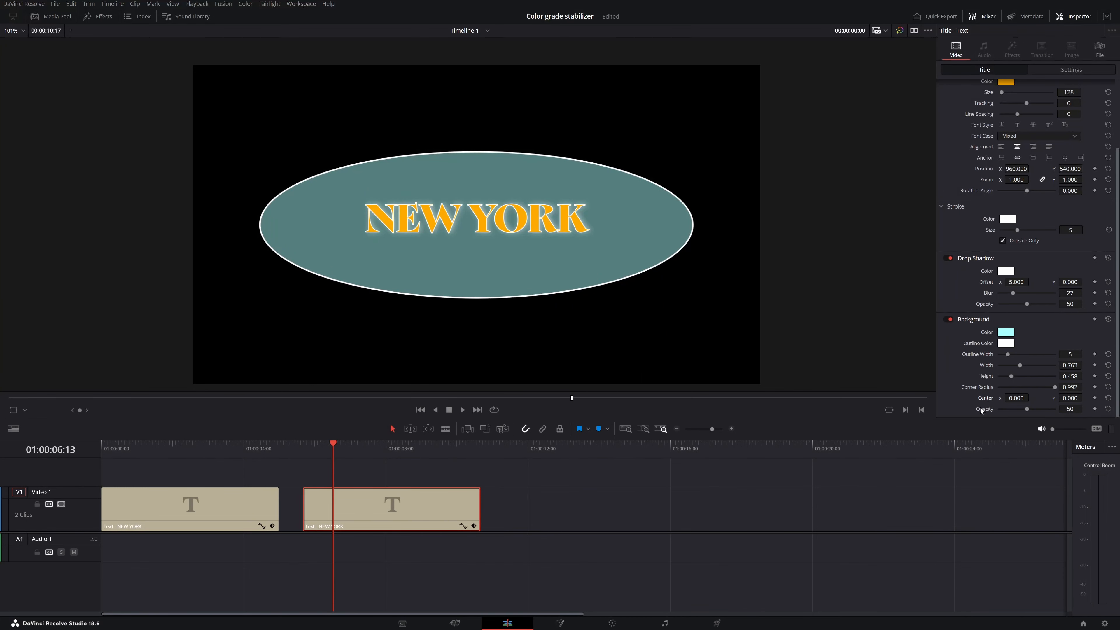
mouse_move(1027, 410)
mouse_down()
mouse_move(1008, 411)
mouse_move(1023, 411)
mouse_up()
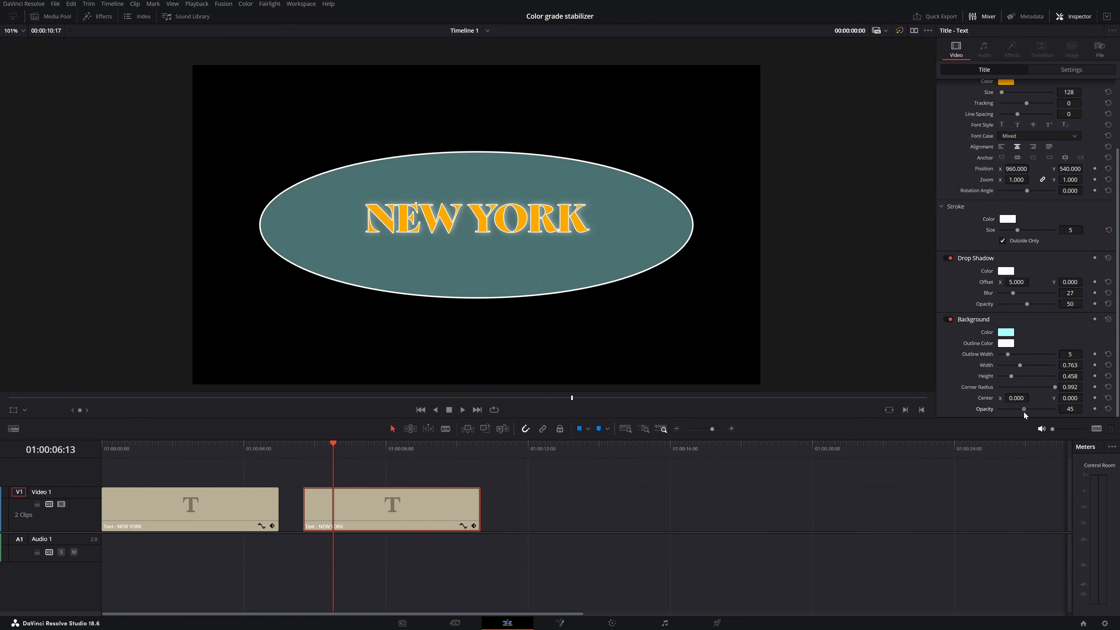
double_click(983, 409)
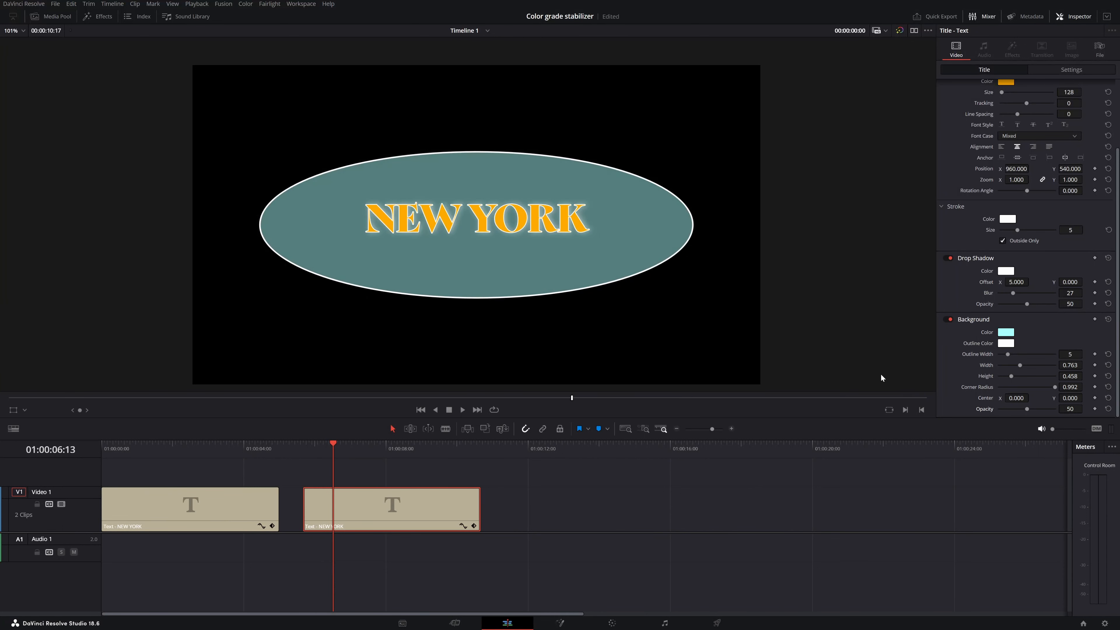
key(ctrl+s)
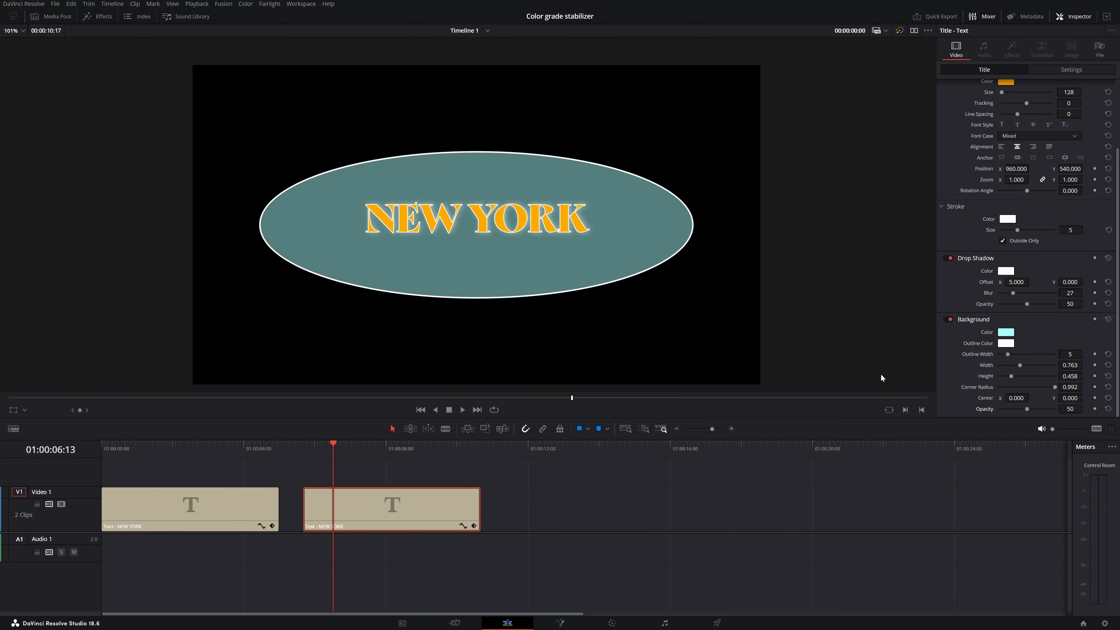